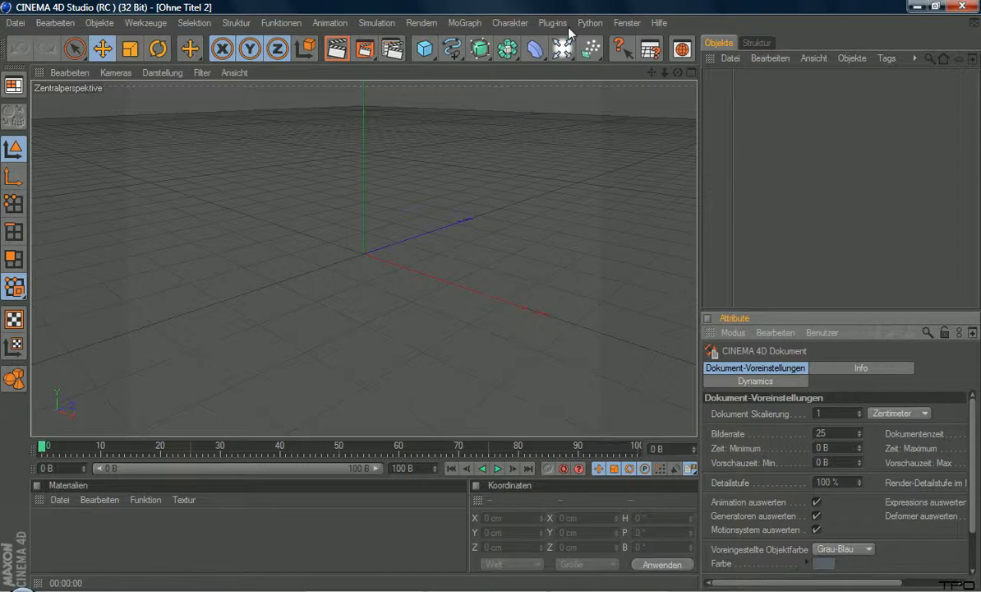
Step: Add a Boden floor object to the empty scene
{"action": "left_click", "coordinate": [427, 57]}
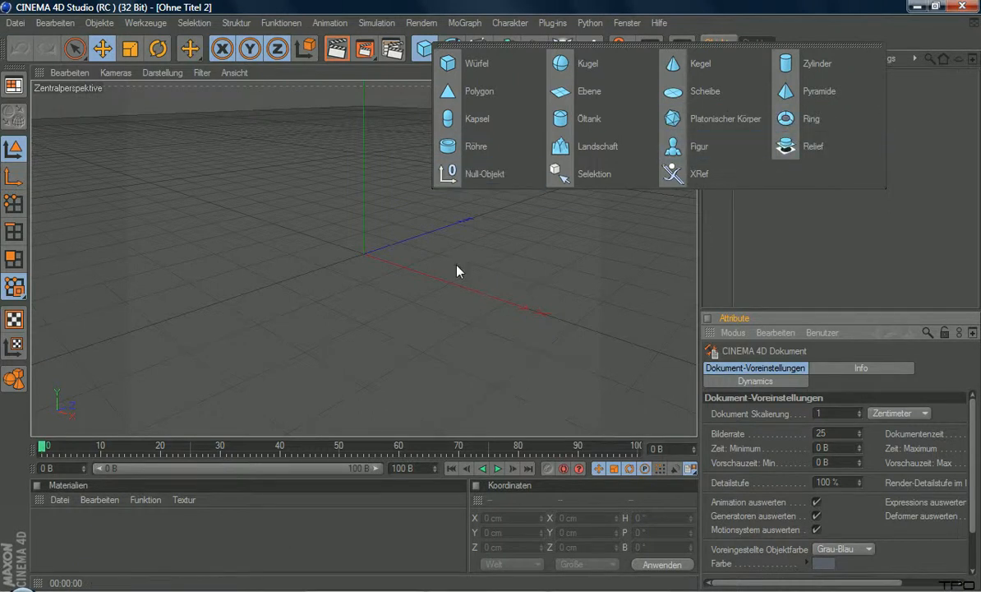
{"action": "left_click", "coordinate": [886, 247]}
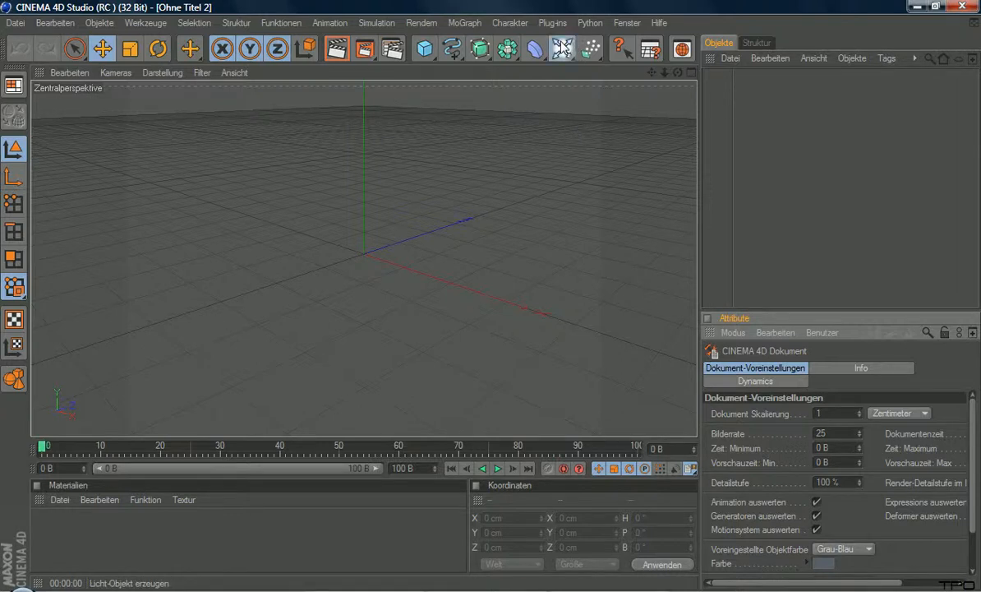
{"action": "left_click", "coordinate": [562, 49]}
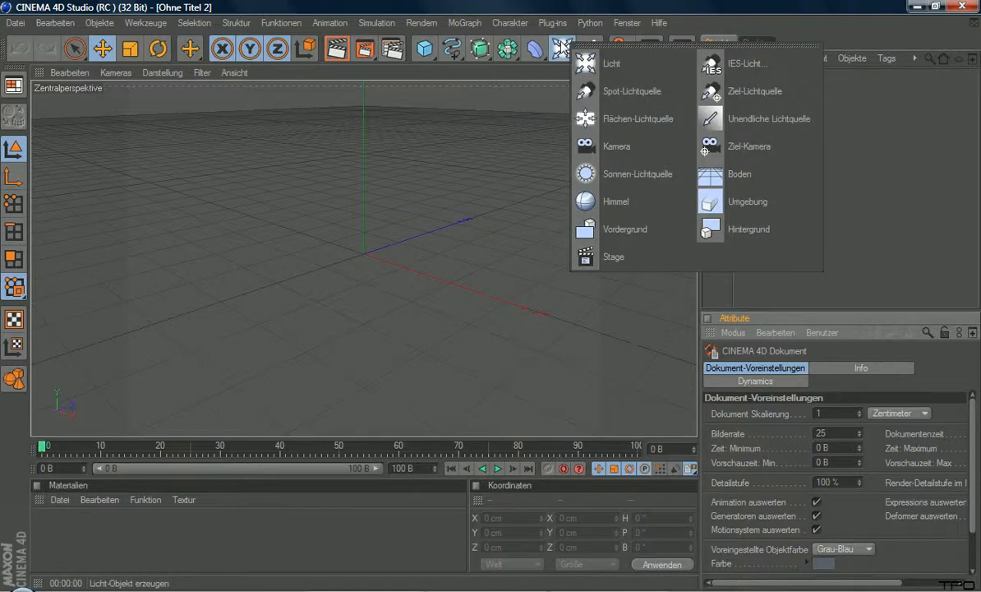
{"action": "left_click", "coordinate": [776, 183]}
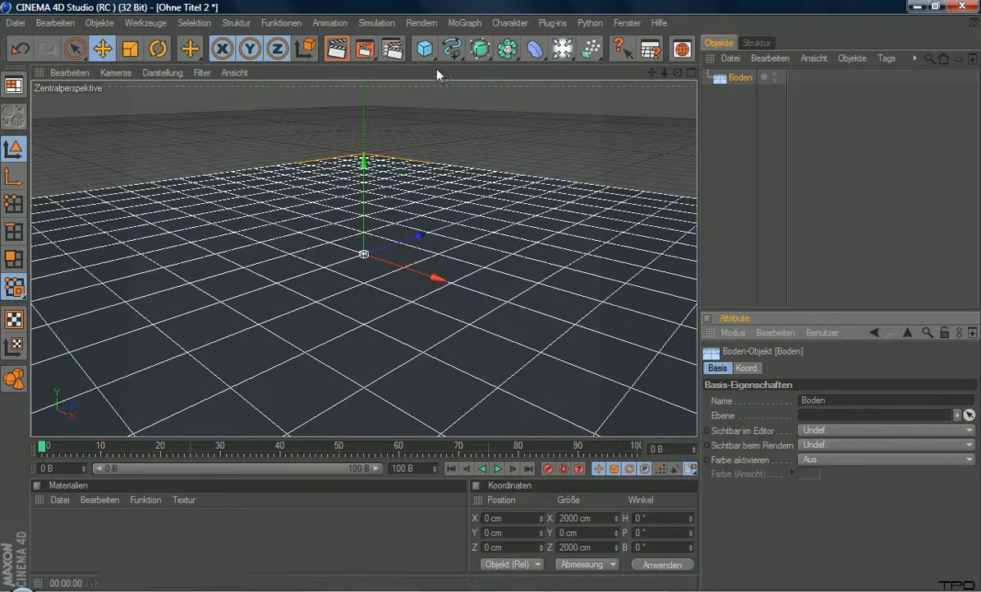
Step: Add a Würfel cube and reshape it into a tall pillar of about 38 × 312 × 45 cm
{"action": "left_click_drag", "start_coordinate": [424, 49], "coordinate": [472, 72]}
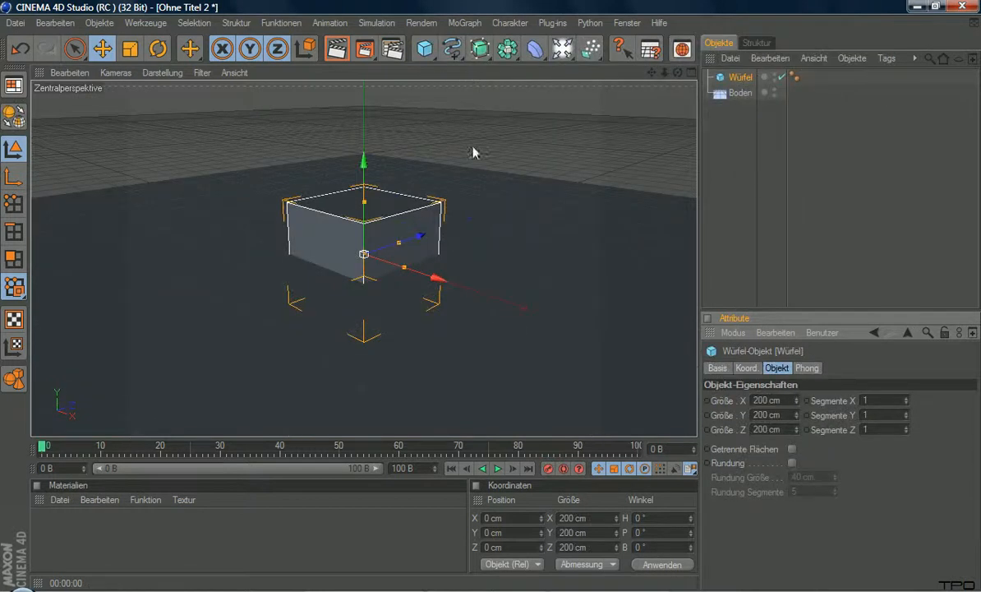
{"action": "left_click_drag", "start_coordinate": [404, 267], "coordinate": [398, 240]}
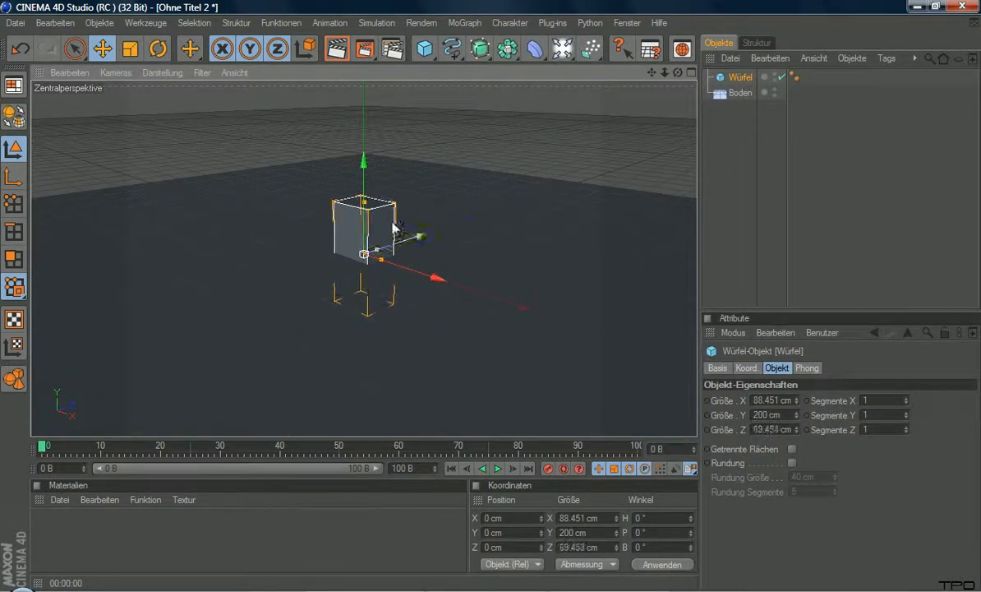
{"action": "left_click_drag", "start_coordinate": [364, 201], "coordinate": [364, 171]}
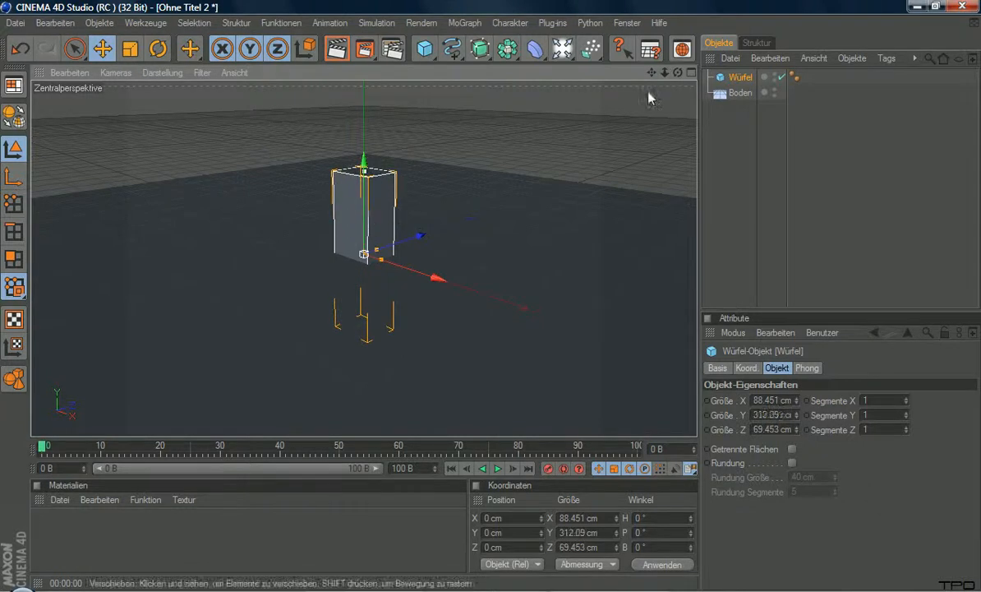
{"action": "left_click_drag", "start_coordinate": [678, 72], "coordinate": [704, 92]}
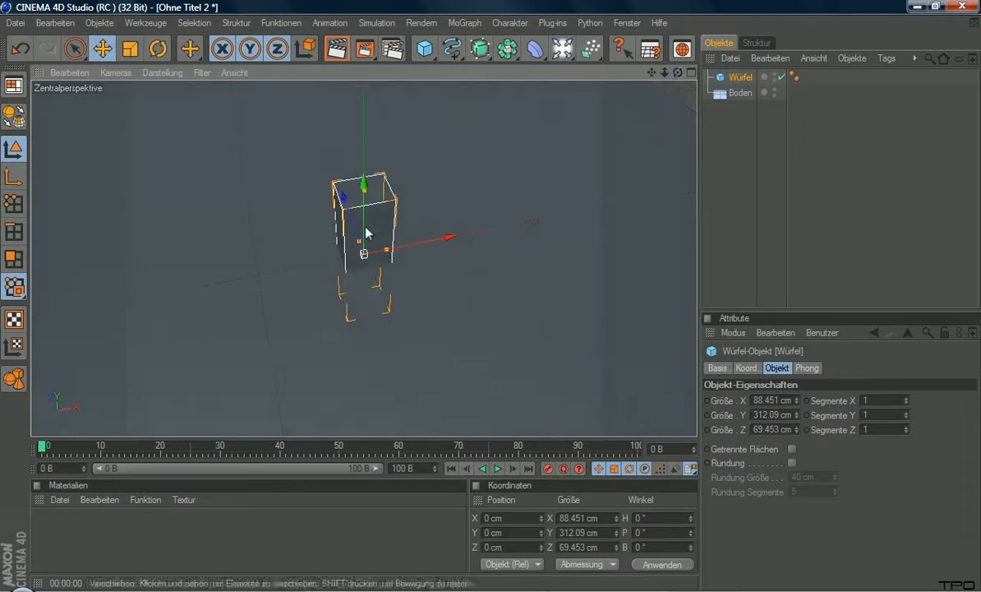
{"action": "left_click_drag", "start_coordinate": [391, 250], "coordinate": [373, 252]}
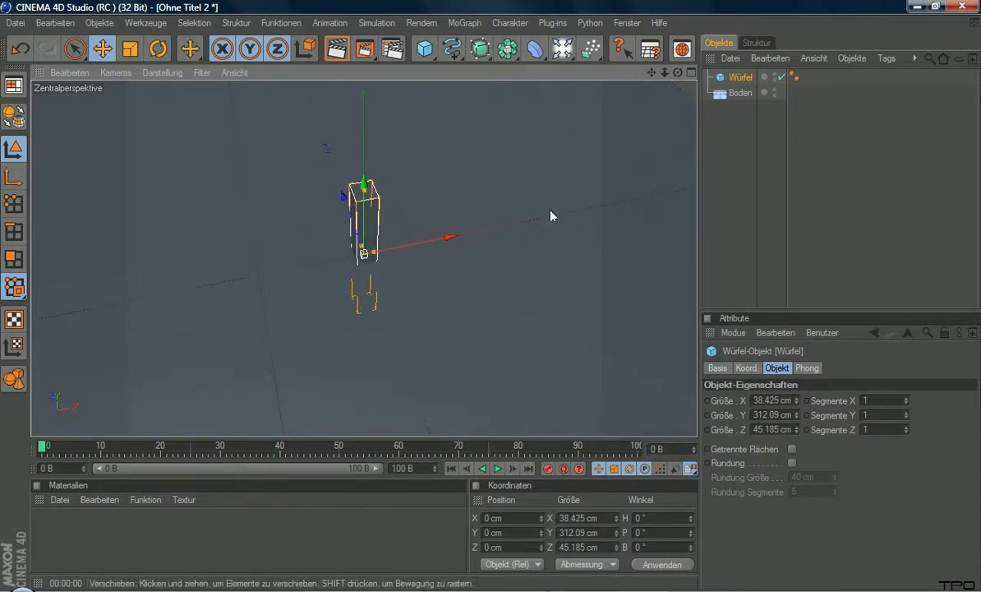
{"action": "mouse_move", "coordinate": [677, 73]}
{"action": "left_mouse_down"}
{"action": "mouse_move", "coordinate": [682, 102]}
{"action": "mouse_move", "coordinate": [680, 72]}
{"action": "mouse_move", "coordinate": [690, 74]}
{"action": "mouse_move", "coordinate": [677, 72]}
{"action": "left_mouse_up"}
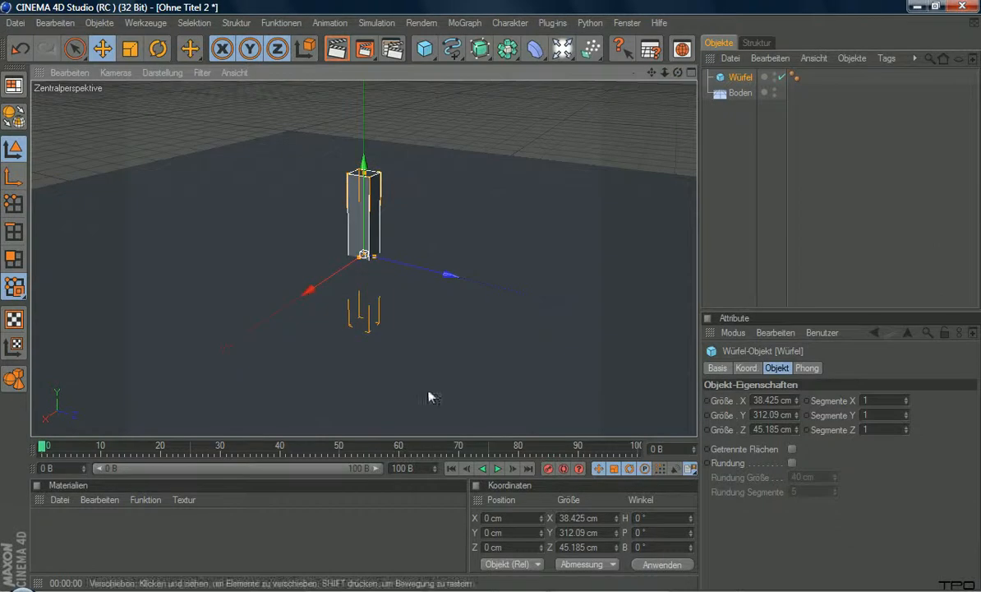
Step: Play the animation briefly, stop it and return to the first frame
{"action": "left_click", "coordinate": [497, 469]}
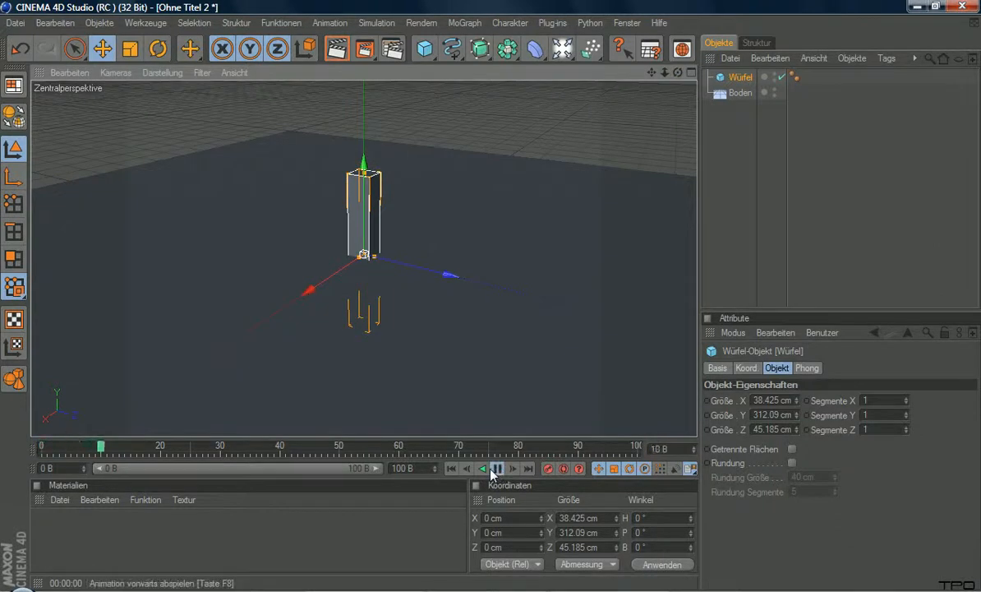
{"action": "left_click", "coordinate": [497, 468]}
{"action": "left_click", "coordinate": [450, 468]}
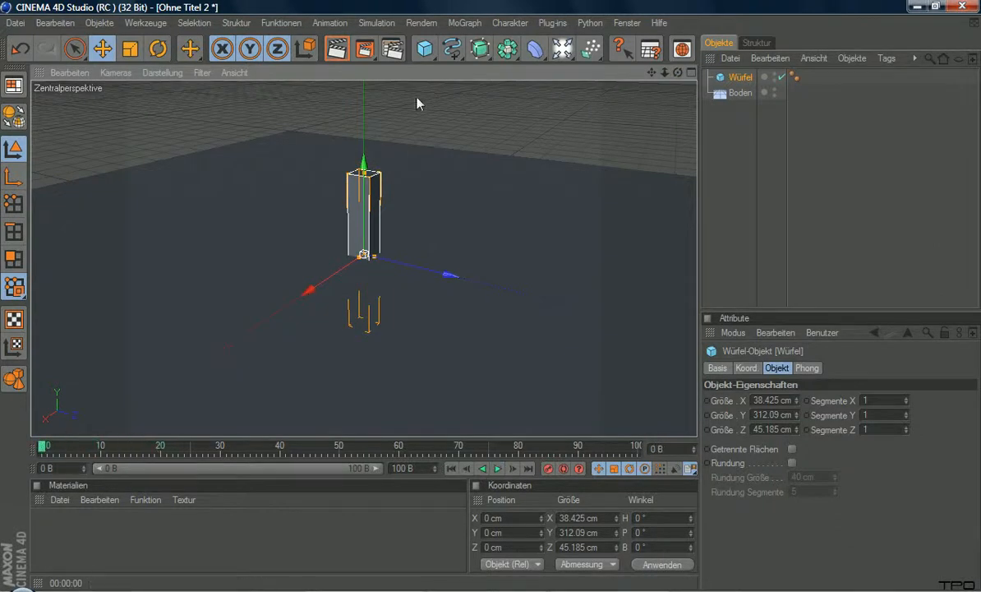
Step: Add a MoGraph Klon object and set its mode to Radial
{"action": "left_click", "coordinate": [466, 22]}
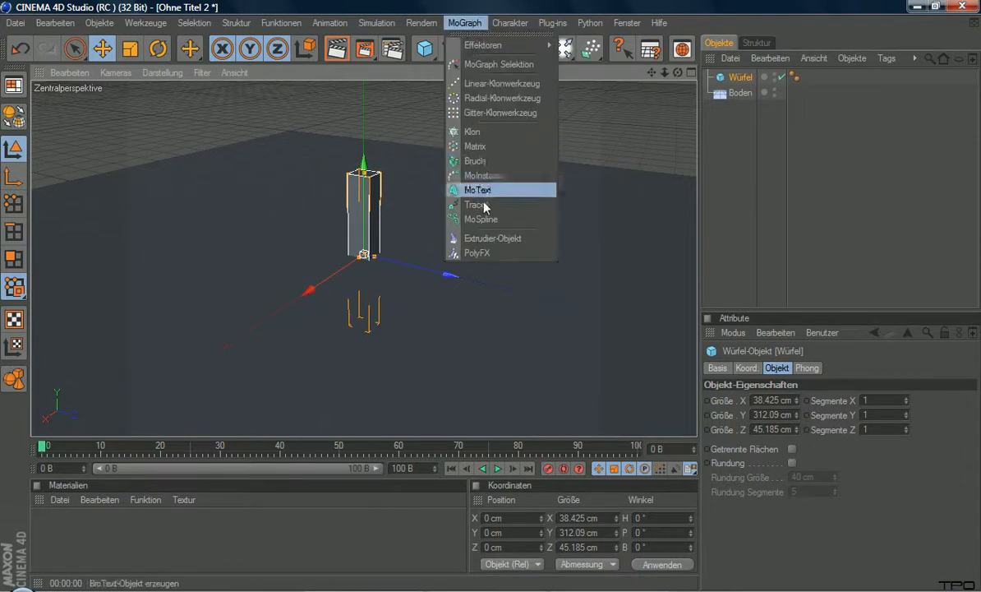
{"action": "left_click", "coordinate": [473, 132]}
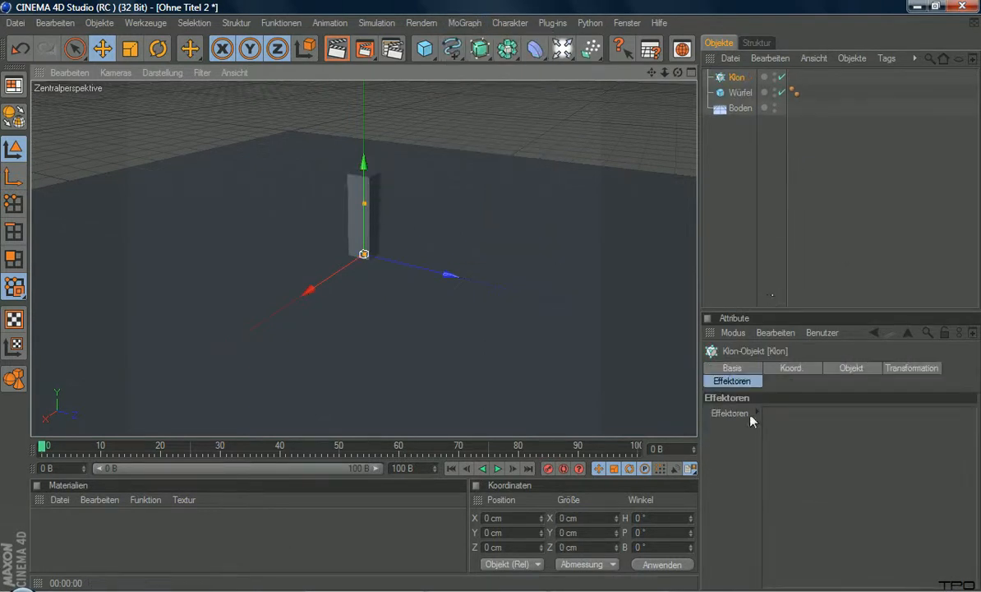
{"action": "left_click", "coordinate": [744, 370]}
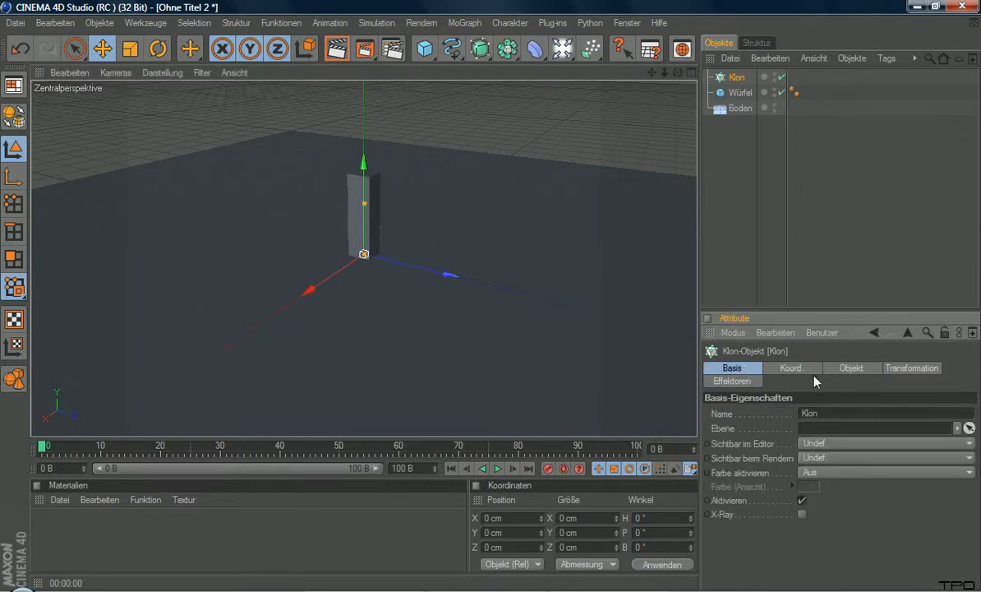
{"action": "left_click", "coordinate": [849, 368]}
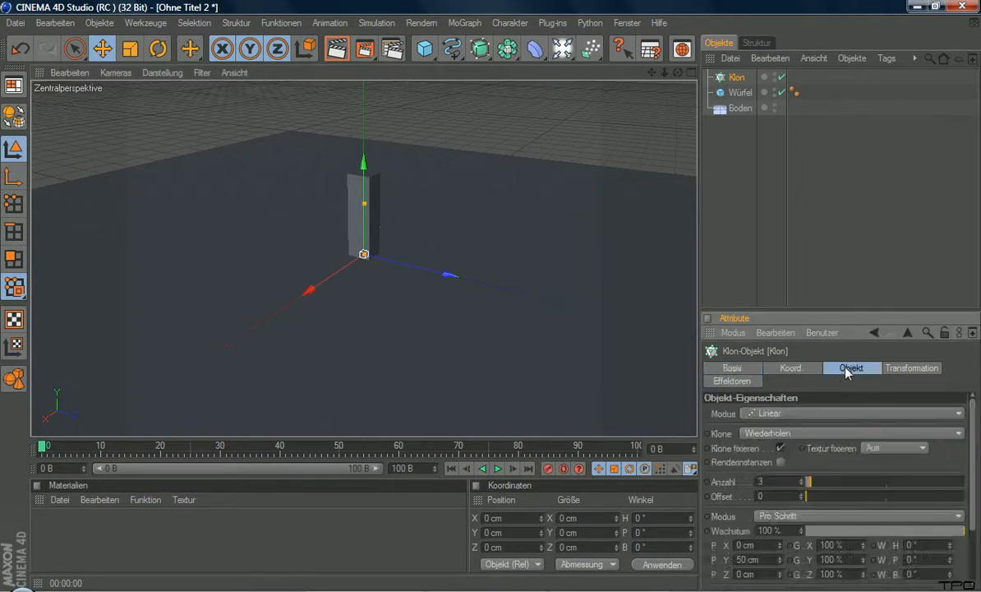
{"action": "left_click", "coordinate": [770, 414]}
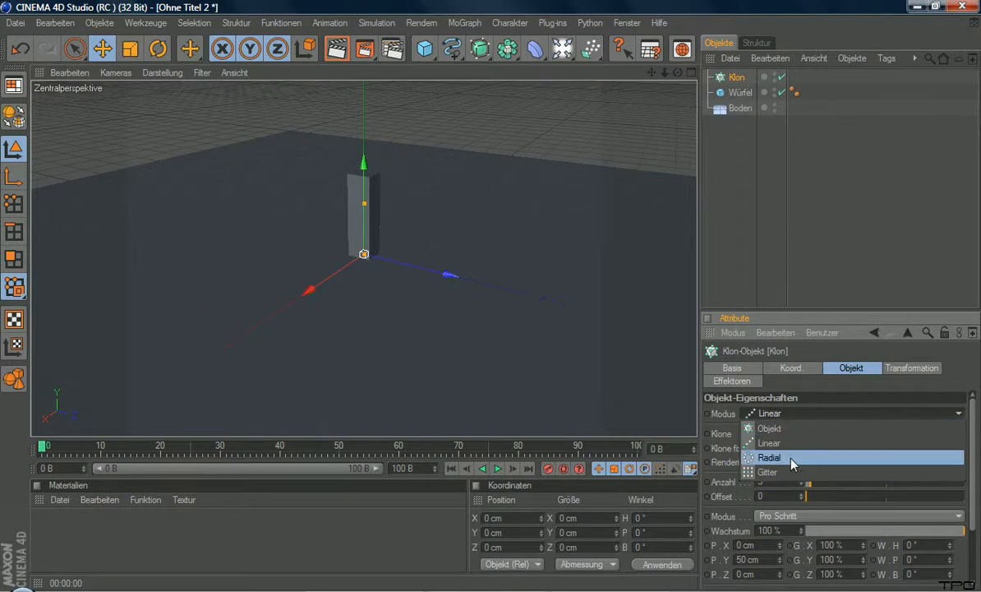
{"action": "left_click", "coordinate": [748, 456]}
Step: Set the radial Klon object's plane to XZ, its radius to 289 cm and its count to 12
{"action": "left_click", "coordinate": [757, 518]}
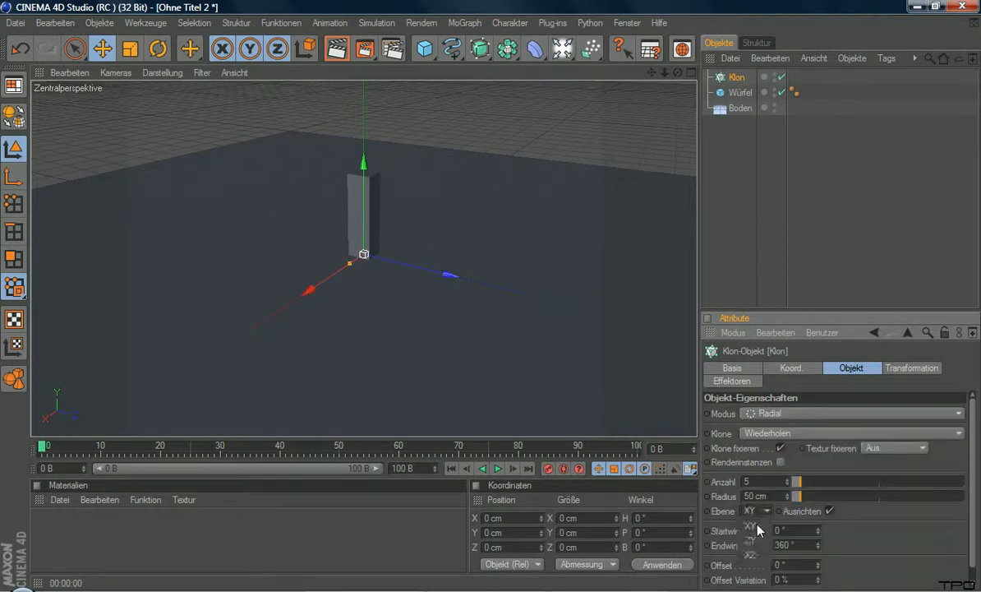
{"action": "left_click", "coordinate": [769, 548]}
{"action": "left_click_drag", "start_coordinate": [797, 497], "coordinate": [845, 499]}
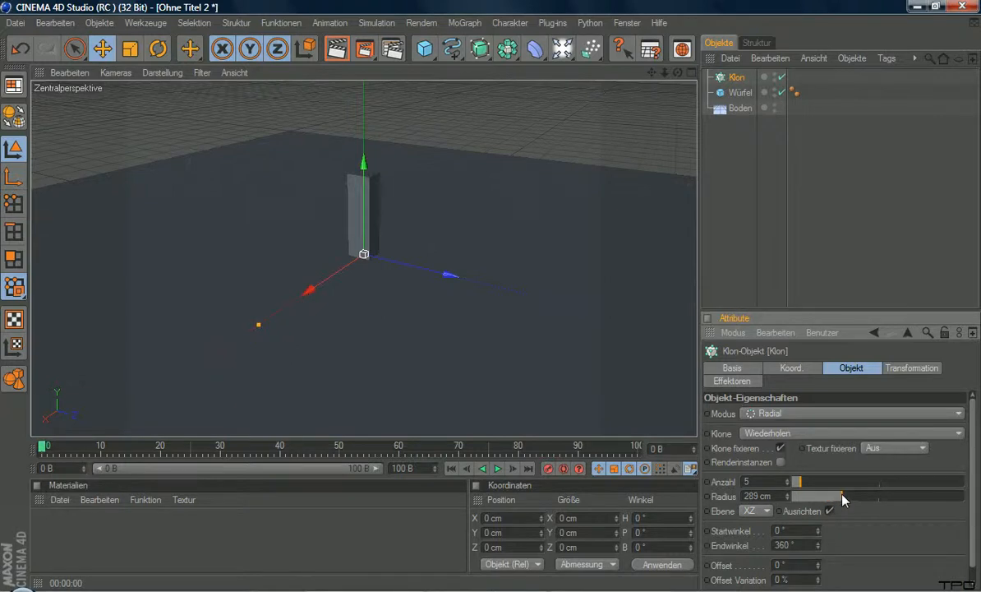
{"action": "left_click_drag", "start_coordinate": [808, 487], "coordinate": [813, 485]}
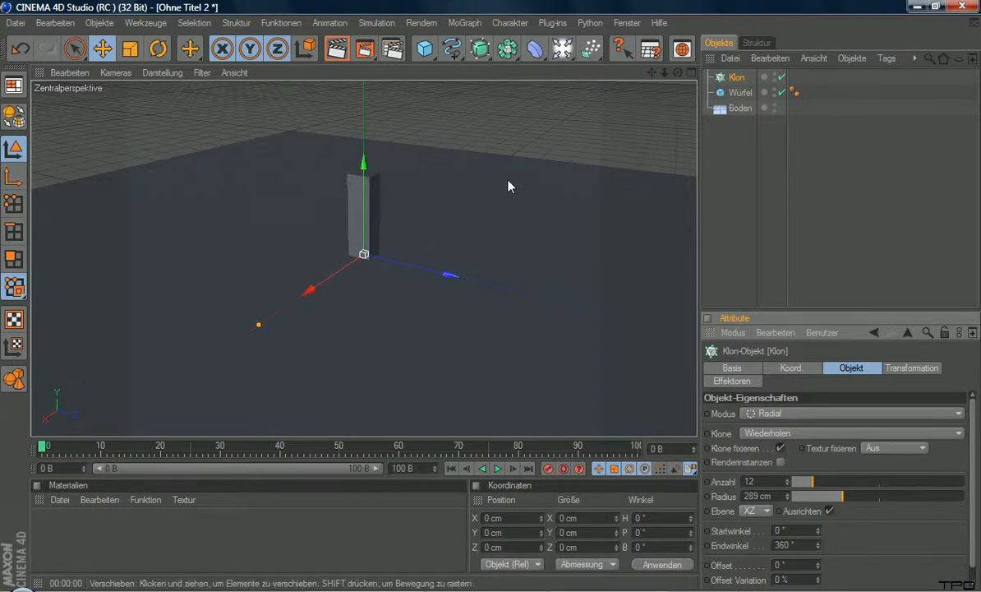
Step: Convert the cube into an editable polygon object and make it a child of the Klon object
{"action": "left_click", "coordinate": [734, 94]}
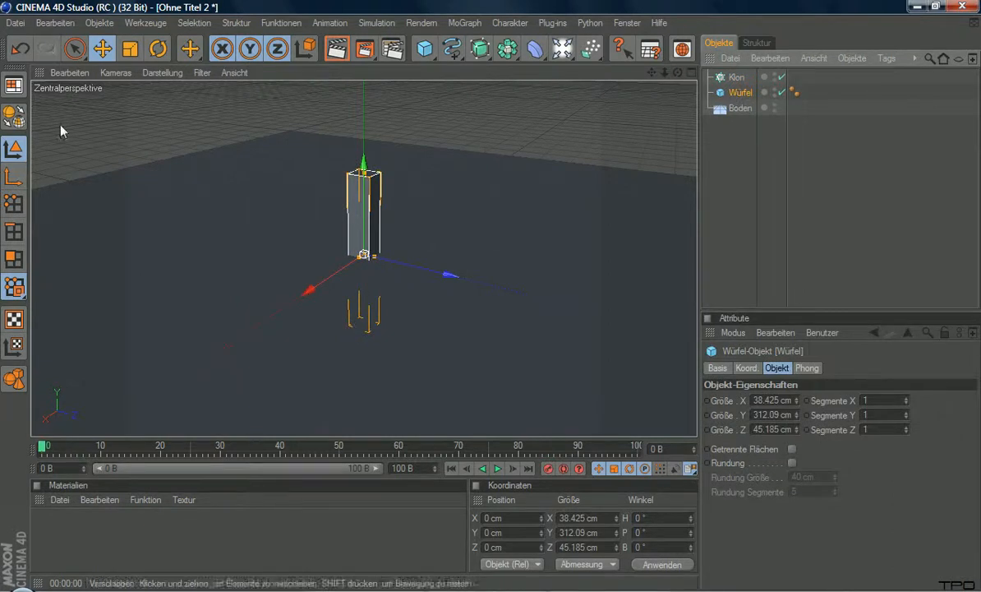
{"action": "left_click", "coordinate": [13, 121]}
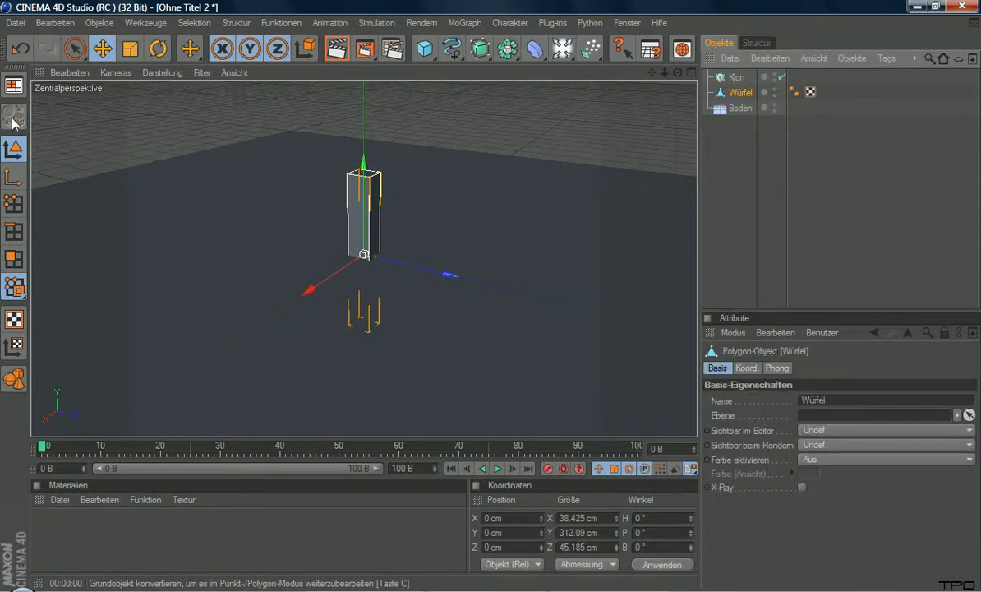
{"action": "left_click", "coordinate": [810, 92]}
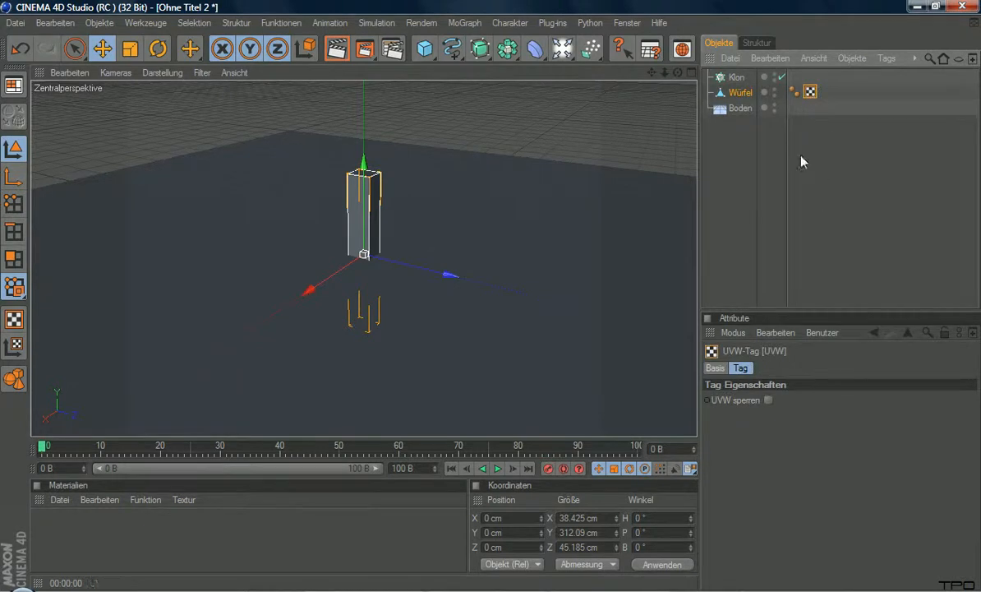
{"action": "left_click_drag", "start_coordinate": [741, 94], "coordinate": [736, 78]}
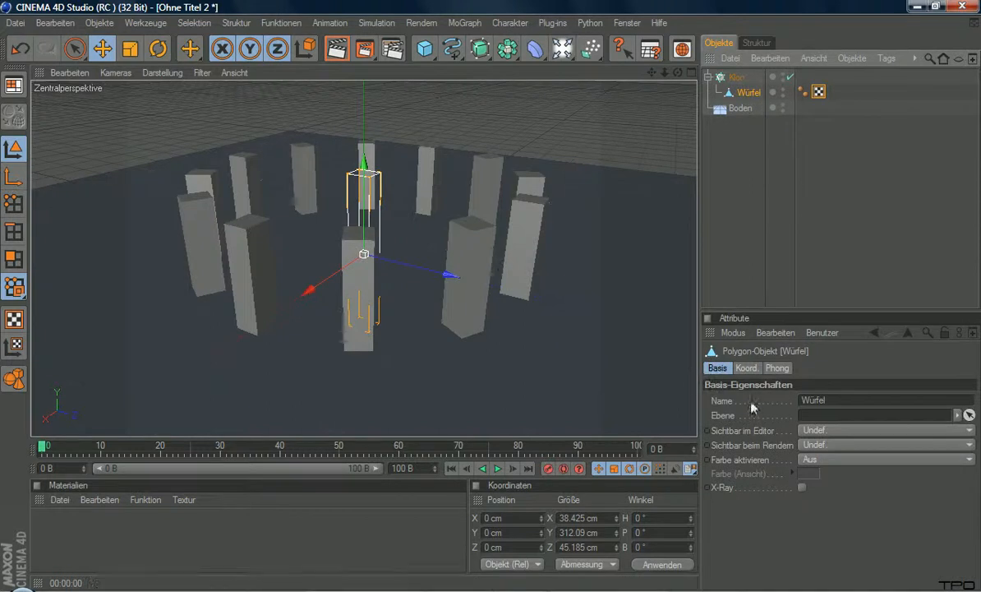
Step: Set the Klon object to 30 copies, a 346 cm radius, a start angle of -1° and an end angle of 358°
{"action": "left_click", "coordinate": [736, 77]}
{"action": "mouse_move", "coordinate": [842, 496]}
{"action": "left_mouse_down"}
{"action": "mouse_move", "coordinate": [892, 498]}
{"action": "mouse_move", "coordinate": [797, 502]}
{"action": "mouse_move", "coordinate": [821, 506]}
{"action": "mouse_move", "coordinate": [846, 499]}
{"action": "mouse_move", "coordinate": [834, 488]}
{"action": "mouse_move", "coordinate": [850, 488]}
{"action": "left_mouse_up"}
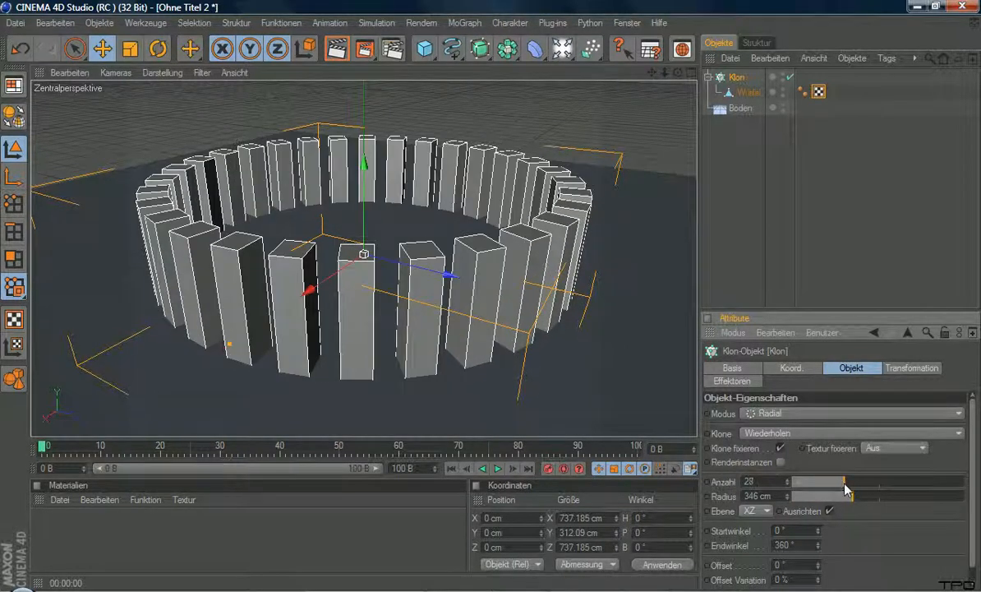
{"action": "scroll", "coordinate": [778, 531], "scroll_direction": "down", "scroll_amount": 3}
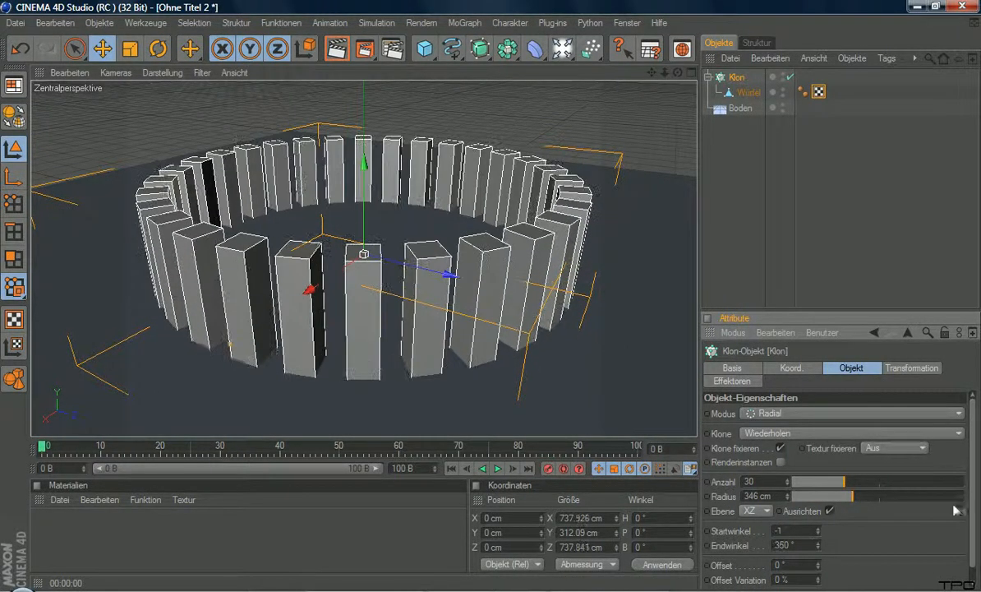
{"action": "left_click_drag", "start_coordinate": [973, 462], "coordinate": [953, 464]}
Step: Add a Sound effector to the selected Klon object
{"action": "left_click", "coordinate": [463, 23]}
{"action": "mouse_move", "coordinate": [492, 44]}
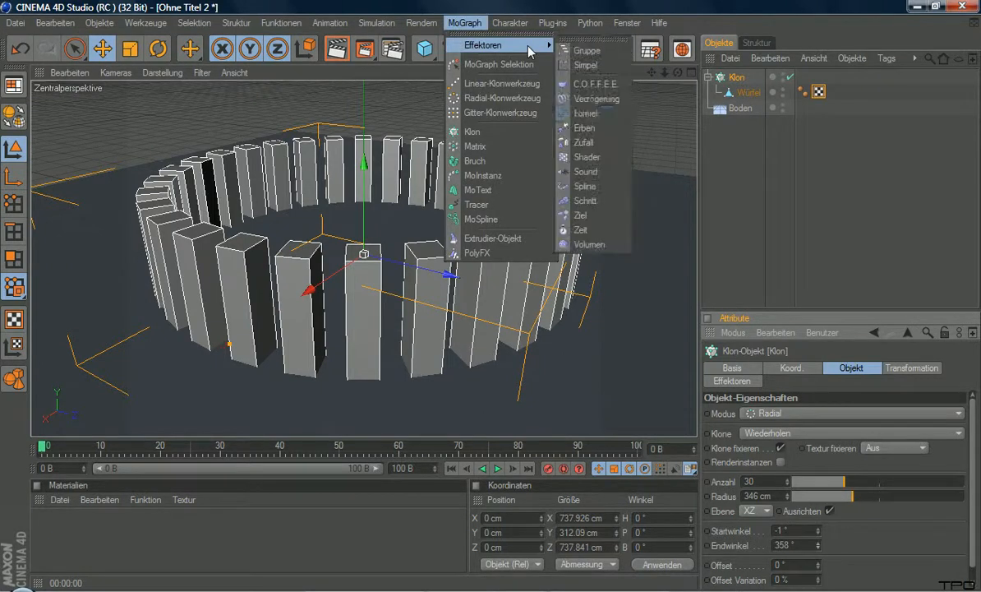
{"action": "left_click", "coordinate": [583, 174]}
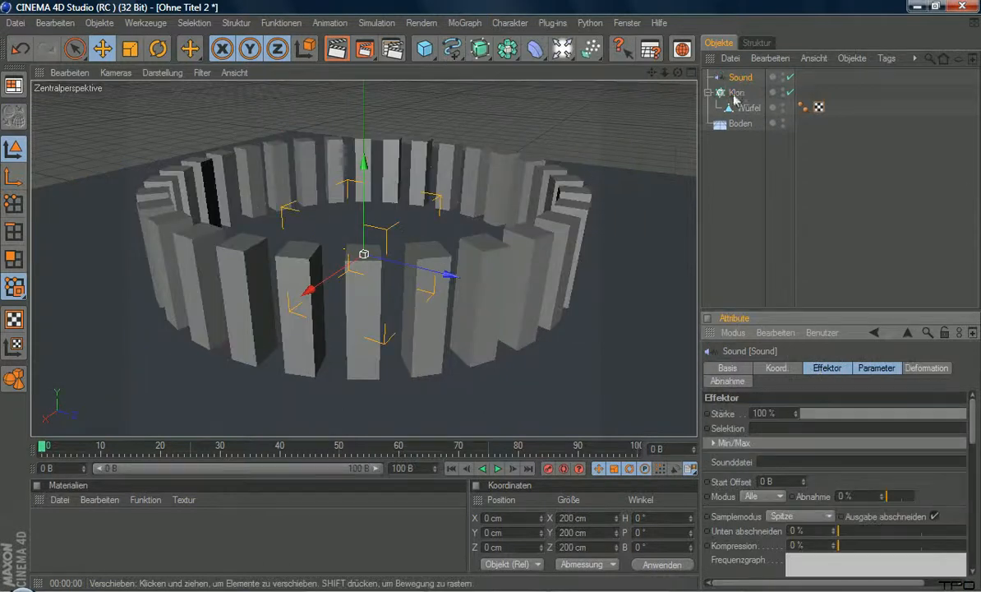
Step: Load the WAV file "Sound (Skrillex - Ruffneck (FULL FLEX))" into the Sound effector and set its mode to Schritt
{"action": "left_click", "coordinate": [830, 370]}
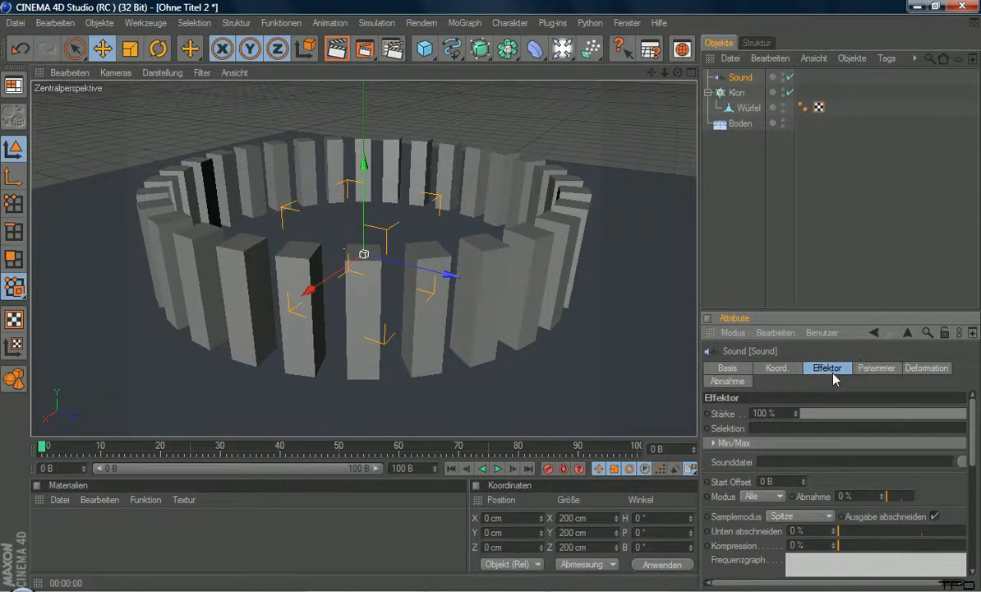
{"action": "left_click", "coordinate": [964, 465]}
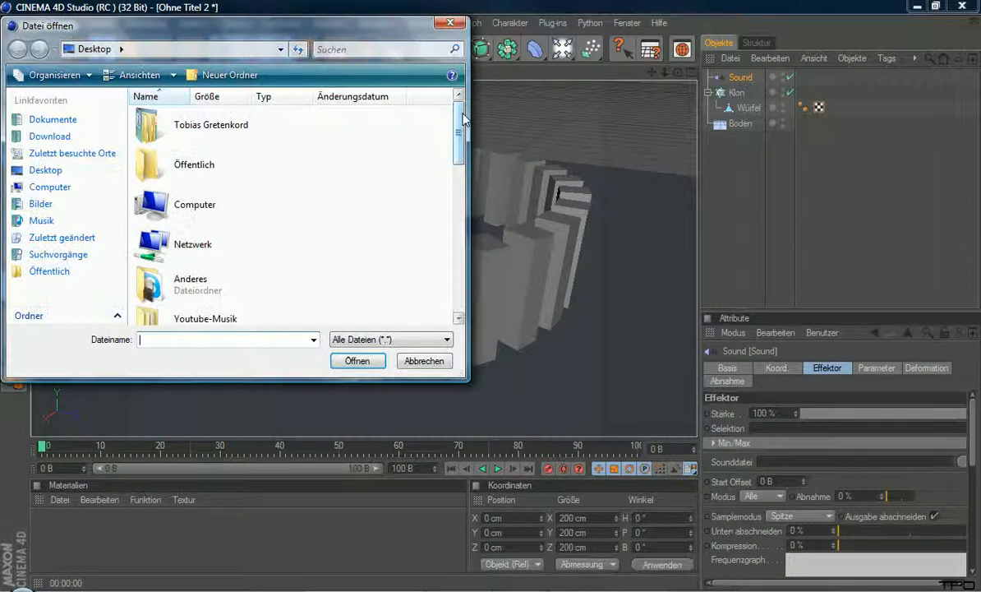
{"action": "left_click_drag", "start_coordinate": [458, 130], "coordinate": [456, 286]}
{"action": "left_click", "coordinate": [261, 194]}
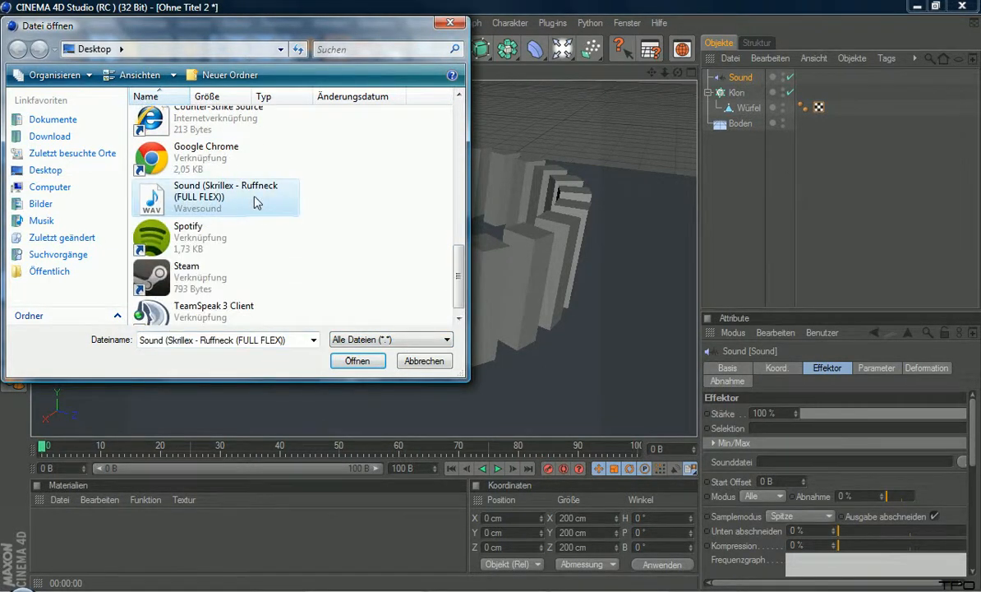
{"action": "left_click", "coordinate": [362, 364]}
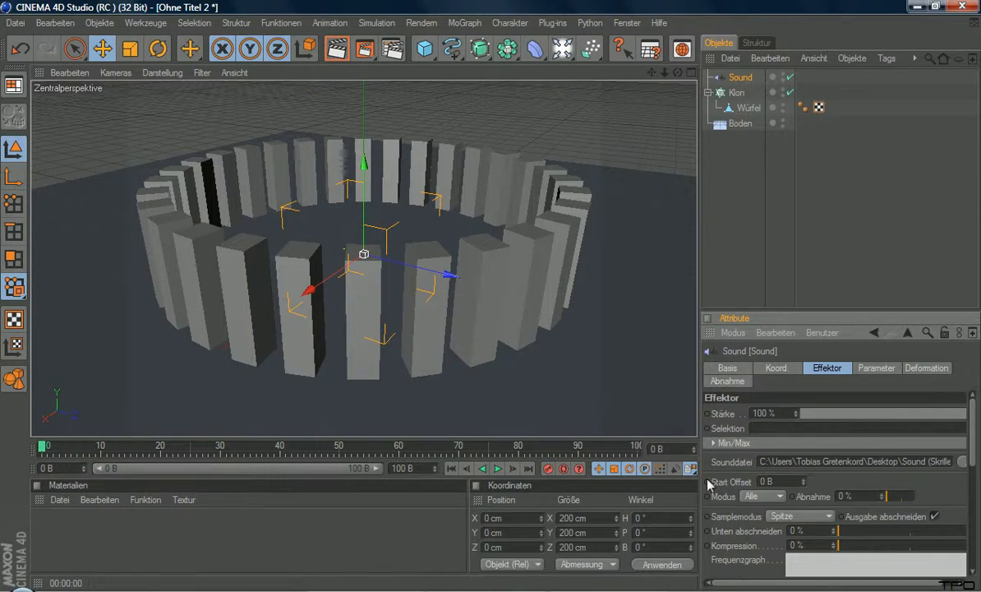
{"action": "left_click", "coordinate": [759, 497]}
{"action": "left_click", "coordinate": [756, 527]}
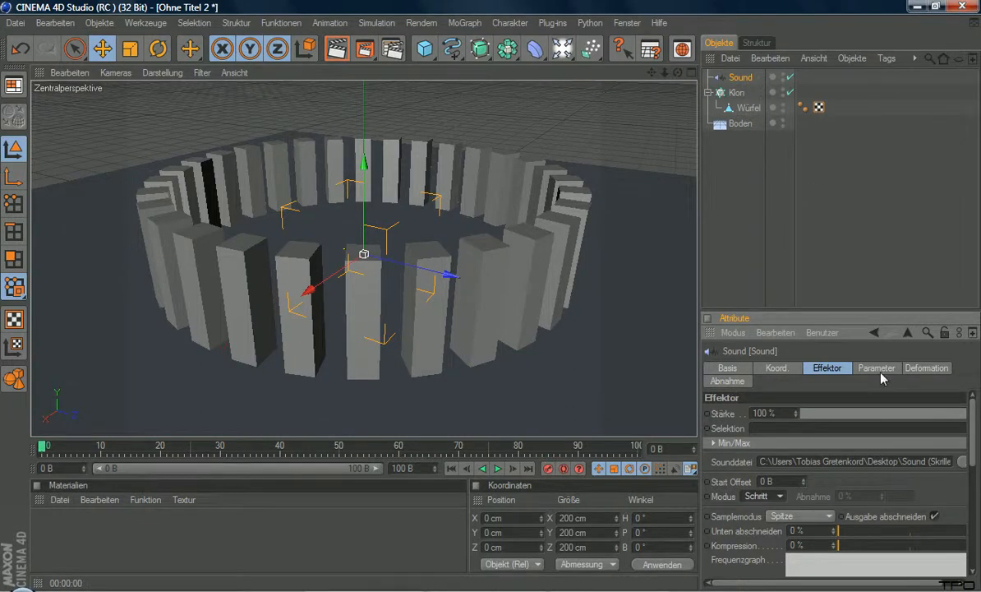
Step: Set the Sound effector's strength on the Klon object to 200 % and play the animation
{"action": "left_click", "coordinate": [734, 92]}
{"action": "left_click", "coordinate": [728, 382]}
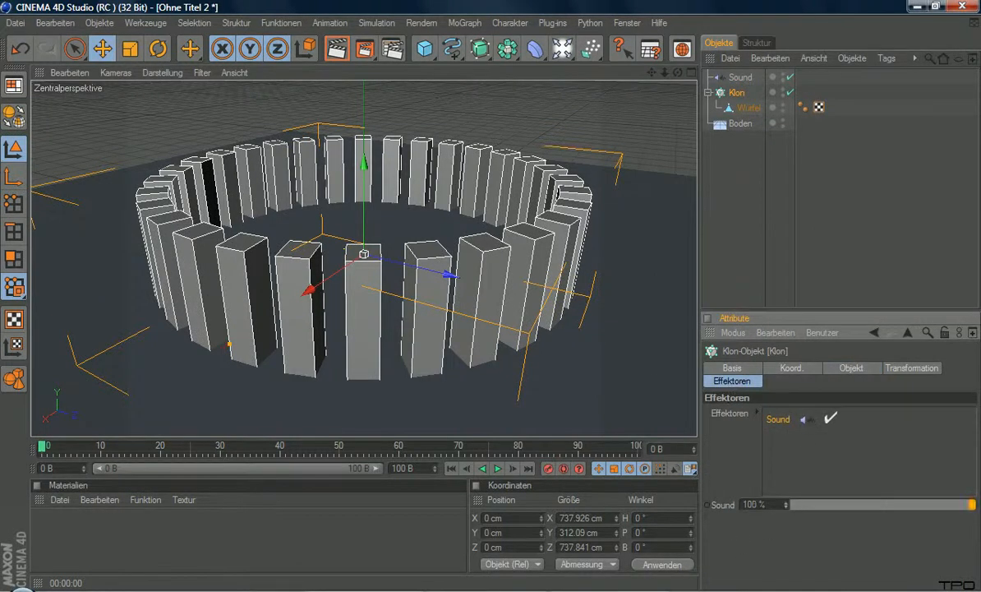
{"action": "left_click_drag", "start_coordinate": [790, 507], "coordinate": [776, 508]}
{"action": "left_click", "coordinate": [498, 468]}
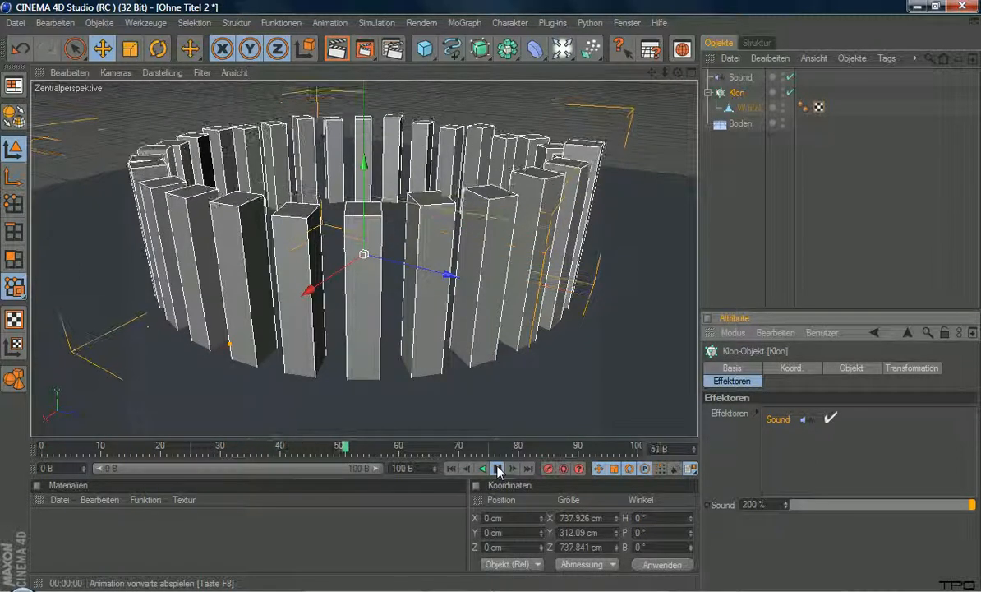
Step: Stop and rewind the playback, enable sound playback for the timeline, preview the animation and return to frame 0
{"action": "left_click", "coordinate": [497, 468]}
{"action": "left_click", "coordinate": [450, 470]}
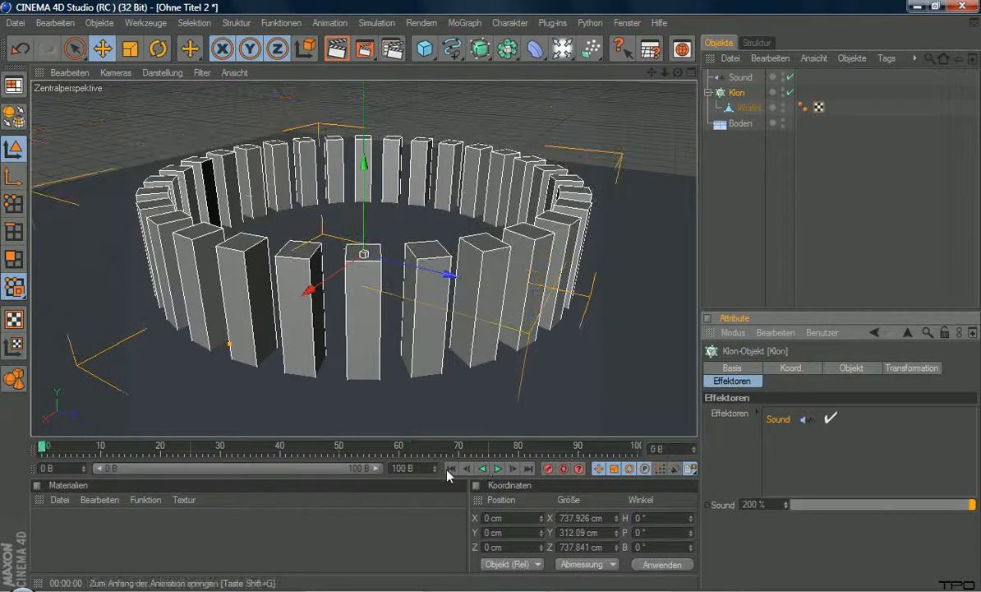
{"action": "left_click", "coordinate": [675, 468]}
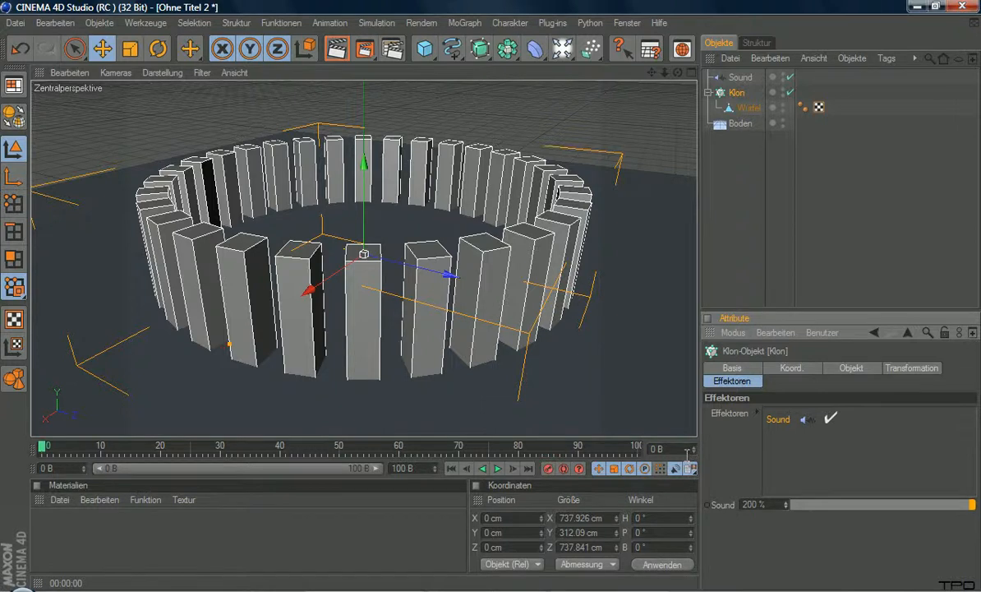
{"action": "left_click", "coordinate": [499, 469]}
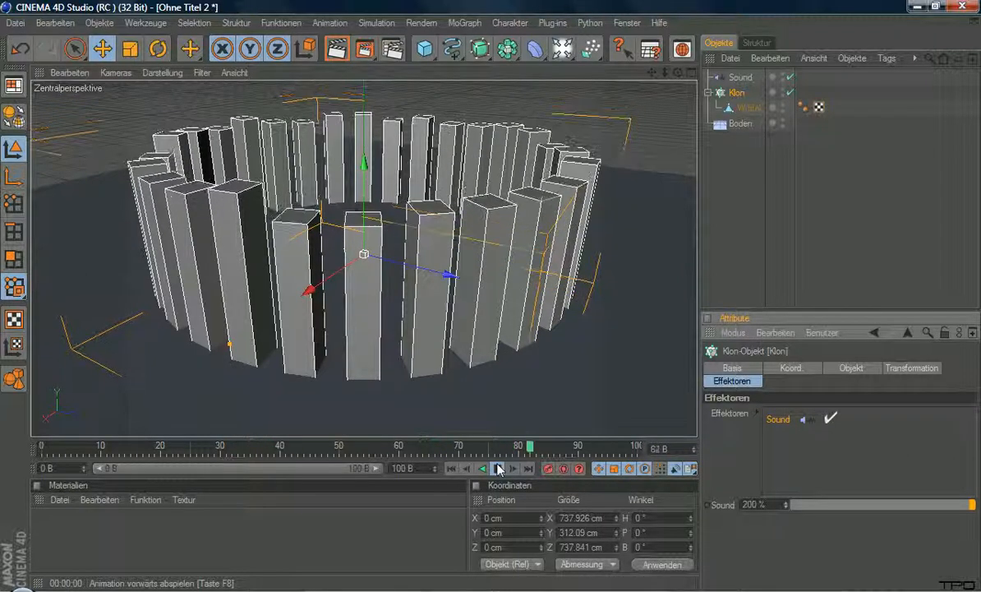
{"action": "left_click", "coordinate": [499, 469]}
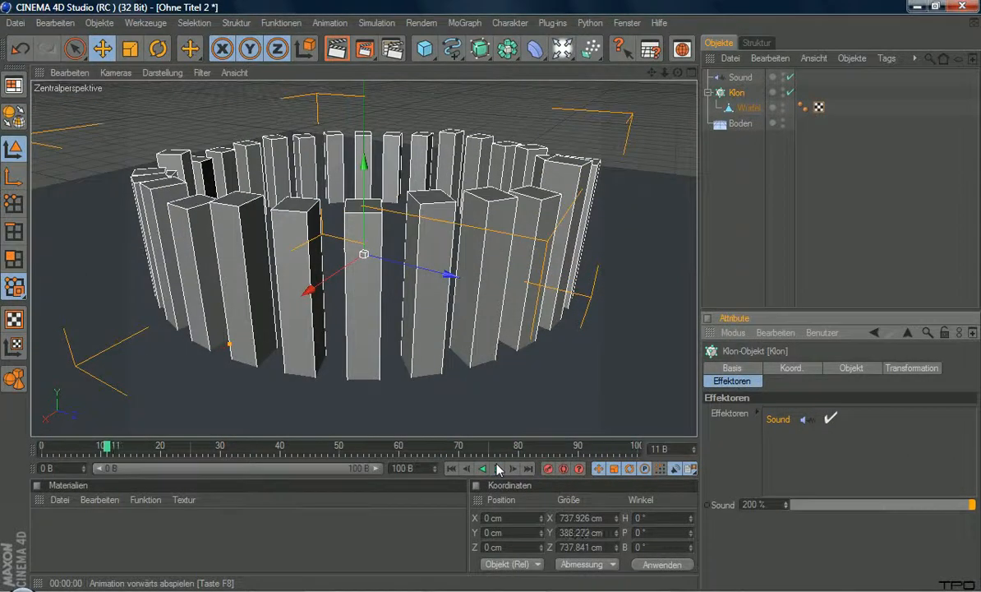
{"action": "left_click", "coordinate": [451, 468]}
Step: Select the Sound effector and expand the knot settings of its Frequenzfarbe gradient
{"action": "left_click", "coordinate": [59, 499]}
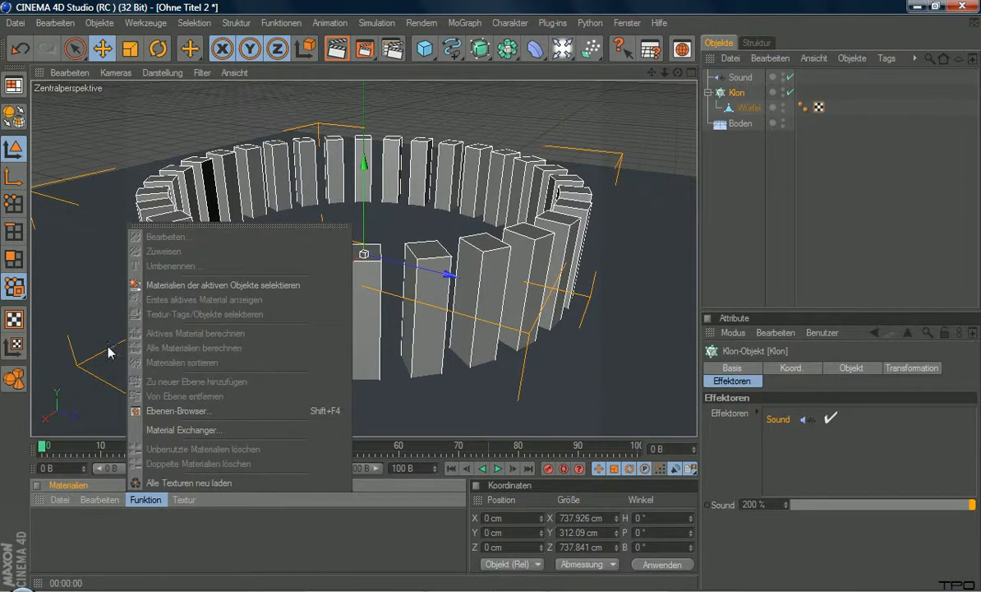
{"action": "left_click", "coordinate": [738, 78]}
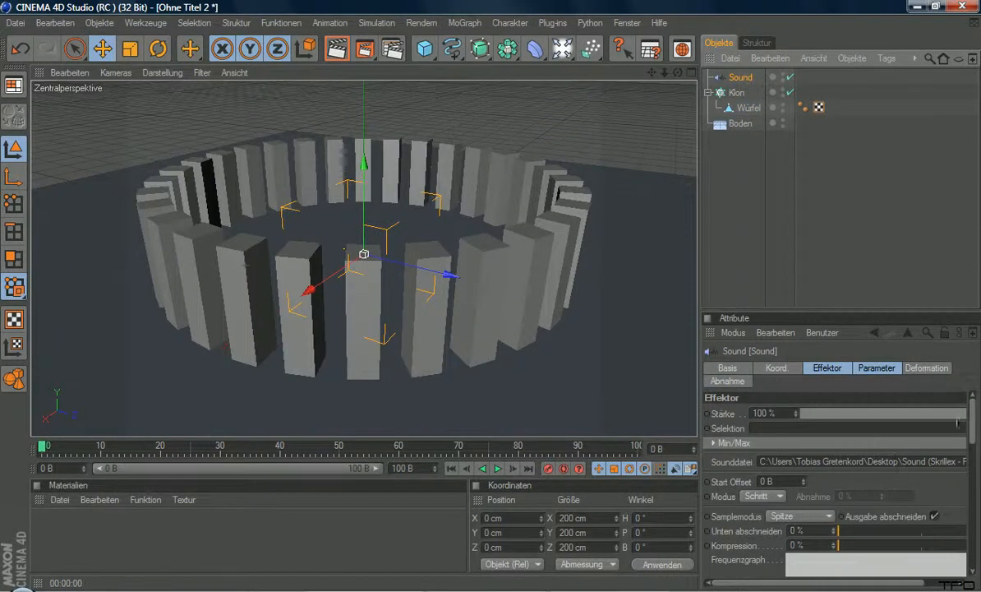
{"action": "left_click_drag", "start_coordinate": [970, 422], "coordinate": [878, 448]}
{"action": "left_click", "coordinate": [812, 422]}
{"action": "left_click", "coordinate": [933, 403]}
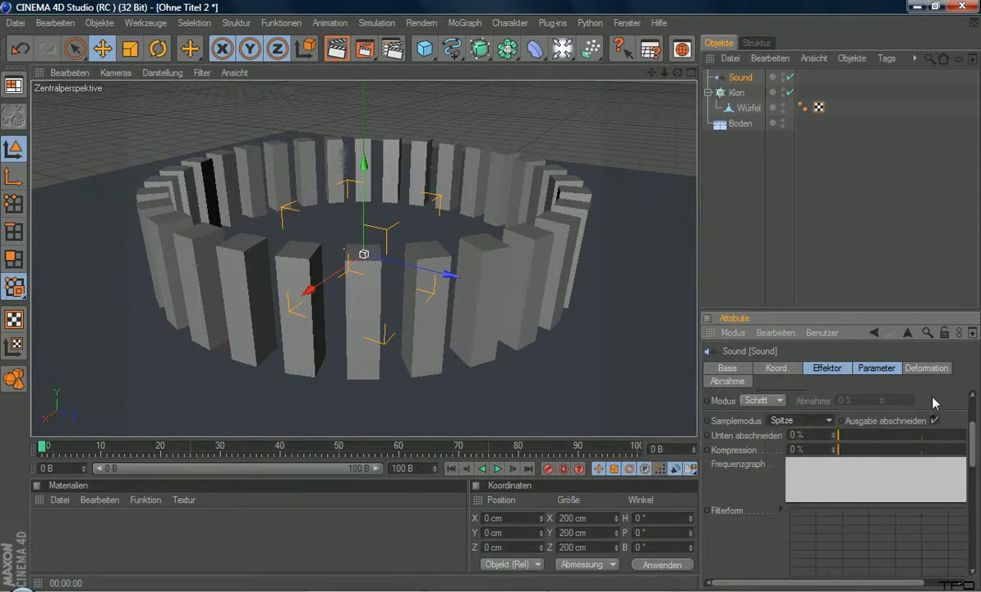
{"action": "left_click_drag", "start_coordinate": [976, 435], "coordinate": [976, 458]}
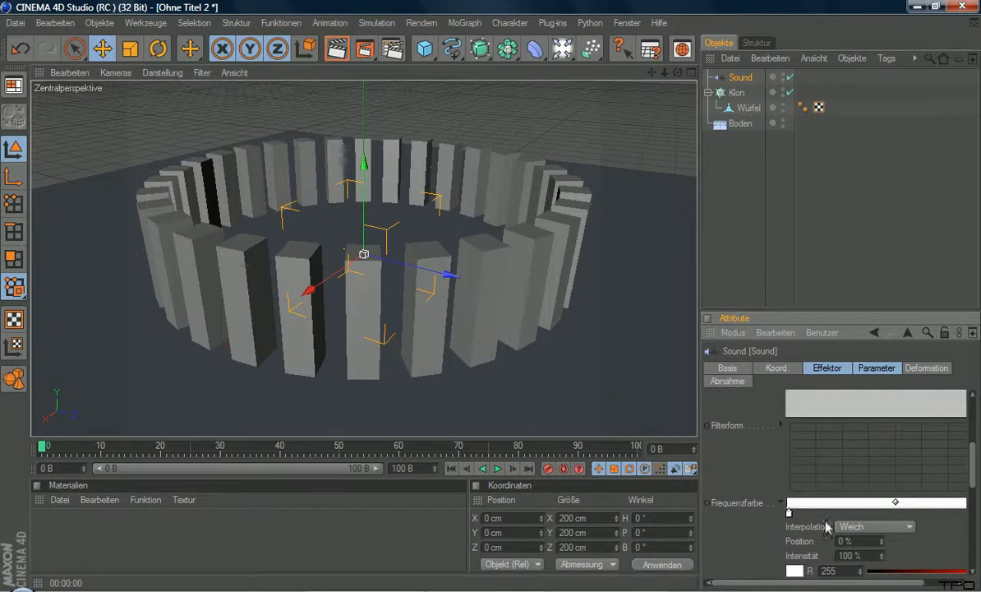
{"action": "left_click", "coordinate": [789, 512]}
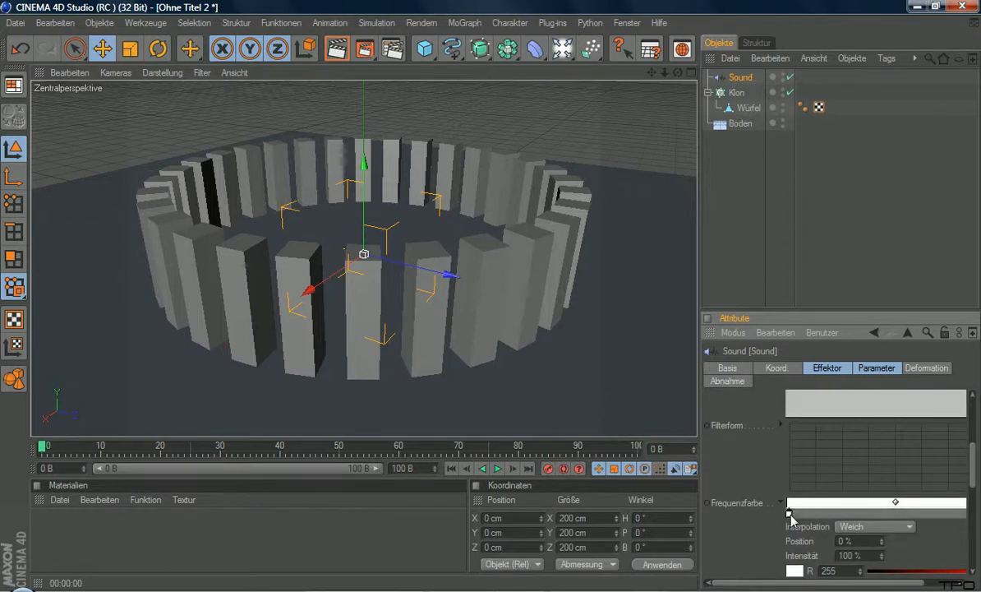
{"action": "left_click", "coordinate": [782, 504]}
{"action": "scroll", "coordinate": [813, 486], "scroll_direction": "down", "scroll_amount": 5}
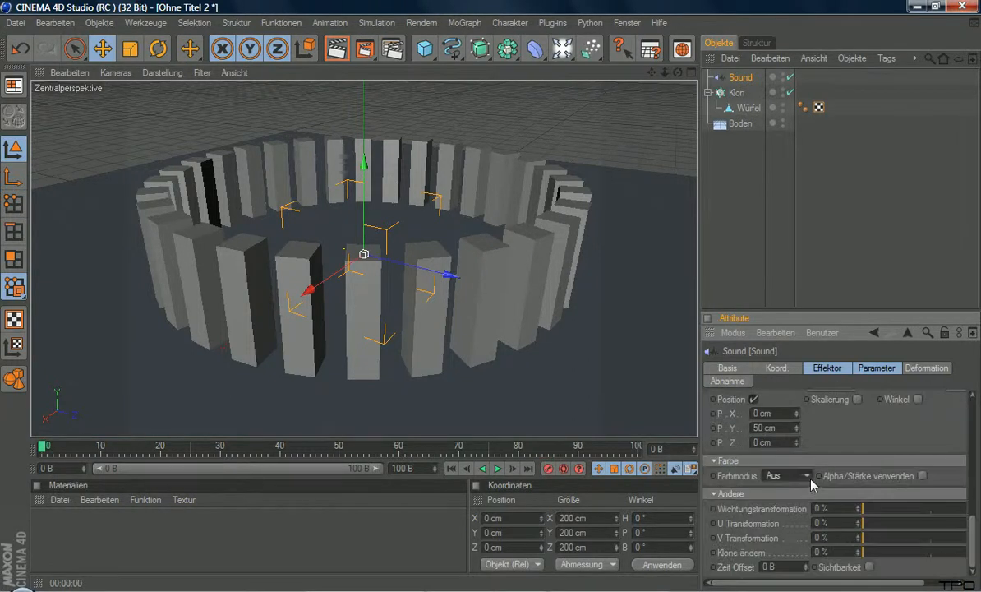
{"action": "scroll", "coordinate": [811, 480], "scroll_direction": "up", "scroll_amount": 4}
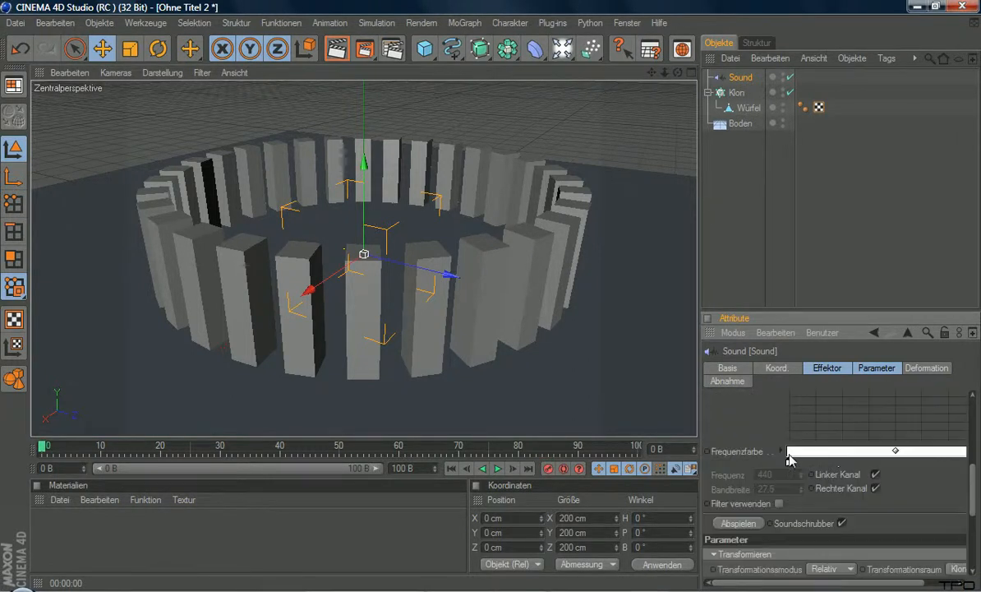
{"action": "left_click", "coordinate": [783, 452]}
{"action": "scroll", "coordinate": [909, 532], "scroll_direction": "down", "scroll_amount": 3}
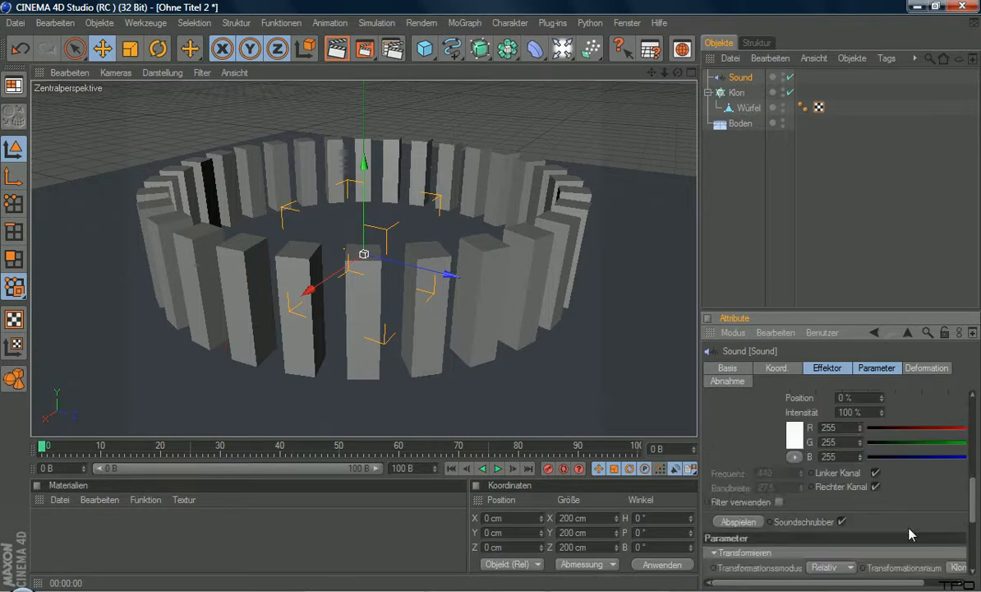
Step: Set the first knot of the Frequenzfarbe gradient to magenta with R 255, G 0, B 255
{"action": "left_click_drag", "start_coordinate": [918, 428], "coordinate": [855, 430]}
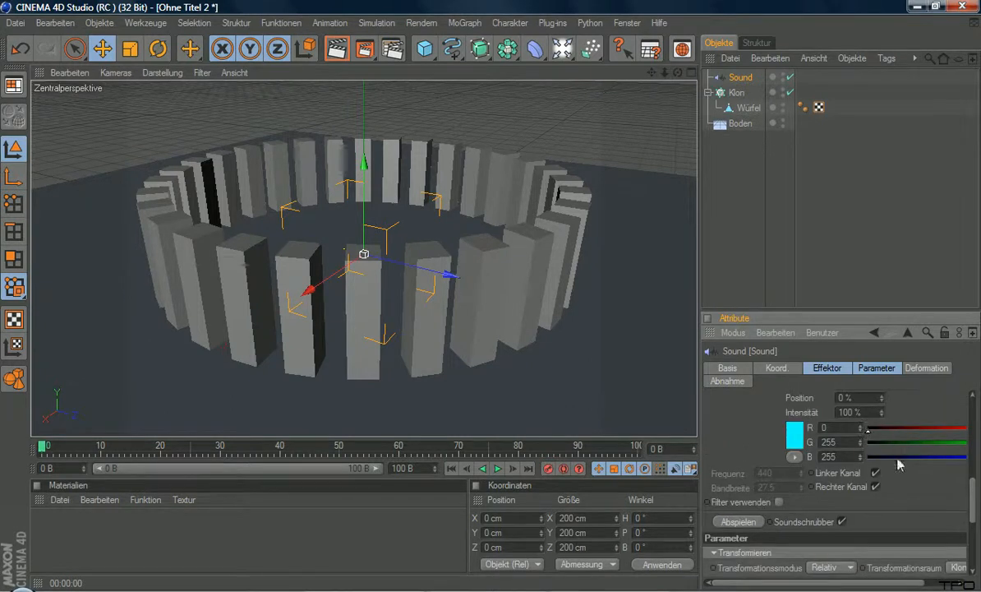
{"action": "left_click_drag", "start_coordinate": [898, 457], "coordinate": [855, 457]}
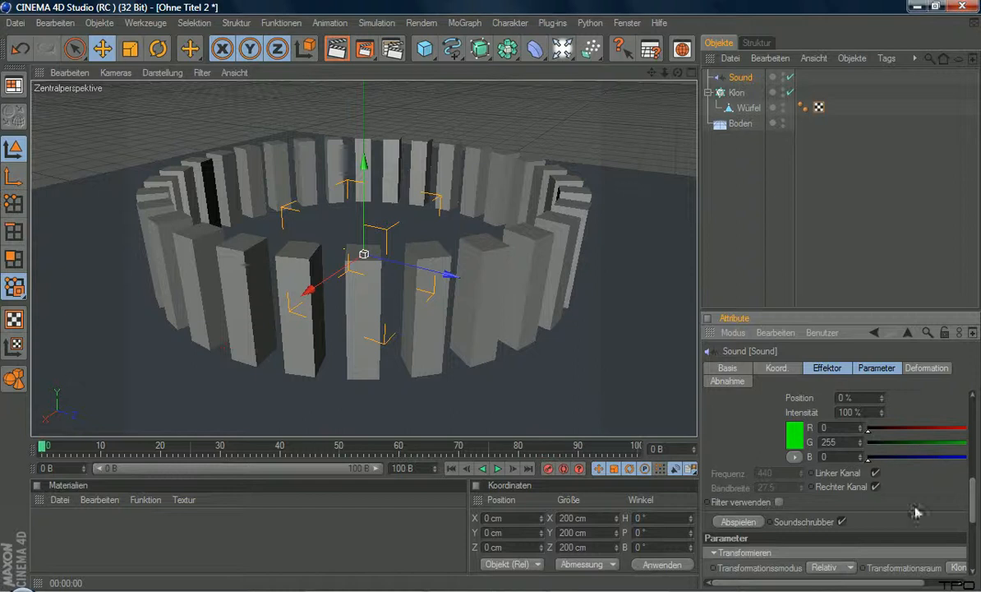
{"action": "left_click_drag", "start_coordinate": [882, 581], "coordinate": [924, 582]}
{"action": "left_click_drag", "start_coordinate": [895, 430], "coordinate": [961, 457]}
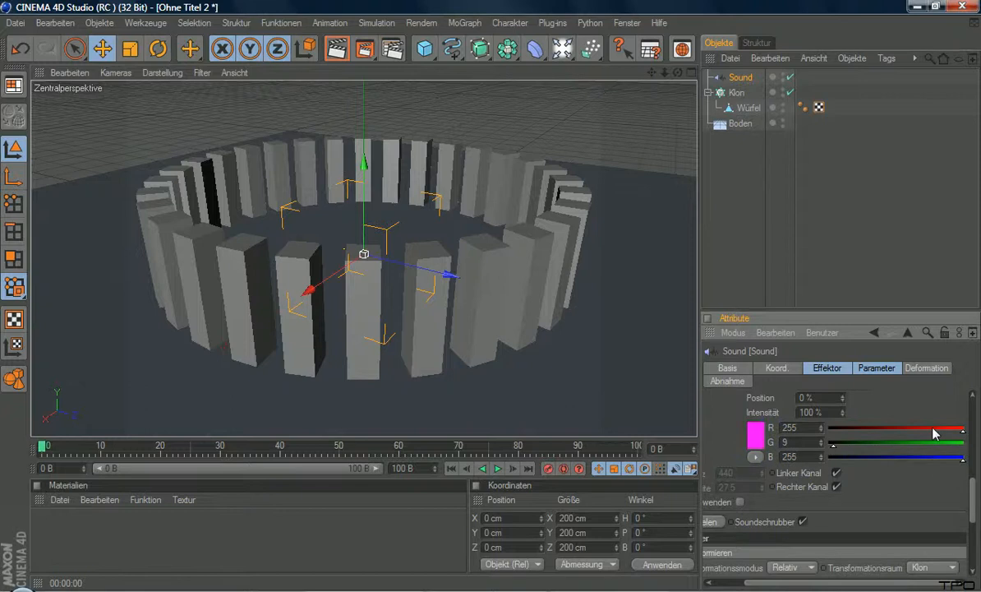
{"action": "scroll", "coordinate": [780, 404], "scroll_direction": "up", "scroll_amount": 3}
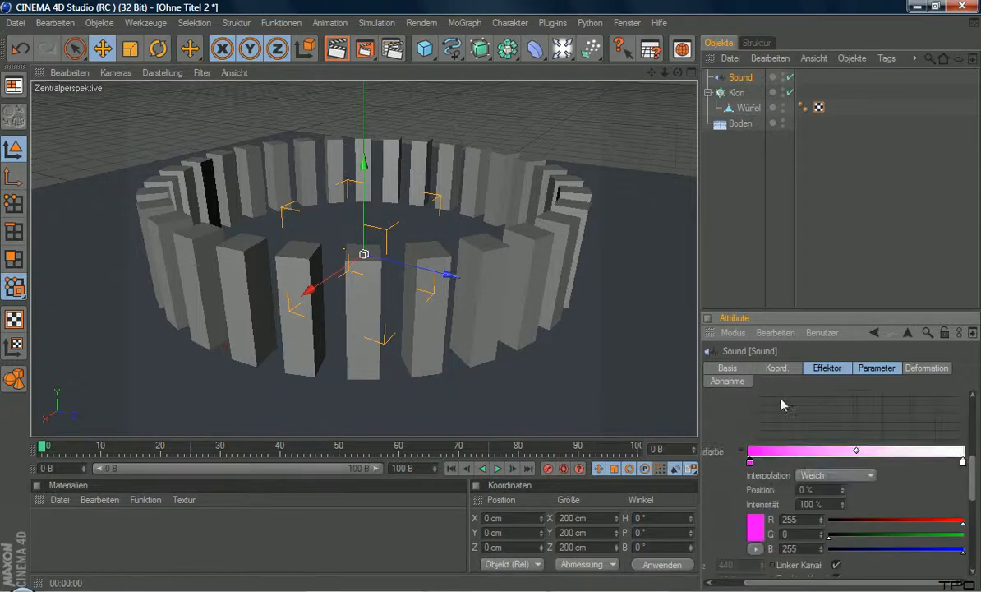
Step: Set the gradient's end knot to blue (0, 0, 255) and add a green knot (0, 255, 0) at about 51.8 %
{"action": "left_click", "coordinate": [963, 462]}
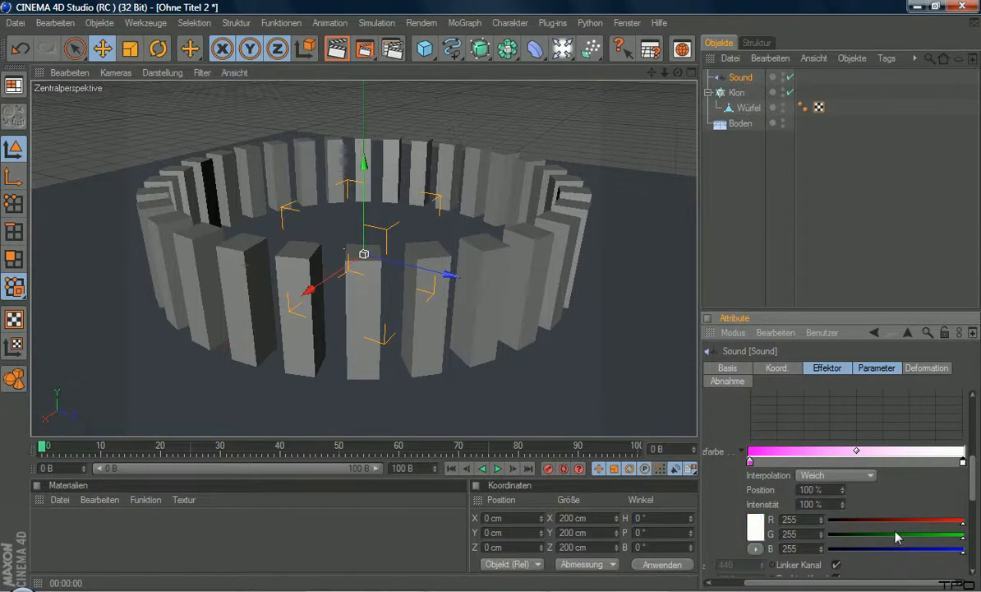
{"action": "left_click_drag", "start_coordinate": [940, 536], "coordinate": [776, 542]}
{"action": "left_click_drag", "start_coordinate": [862, 521], "coordinate": [783, 519]}
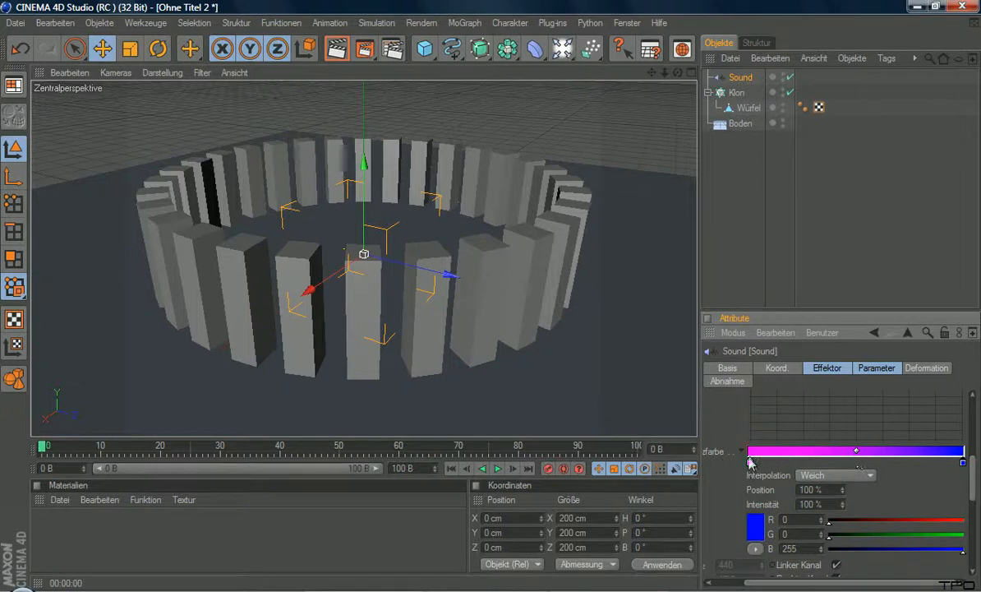
{"action": "left_click", "coordinate": [859, 463]}
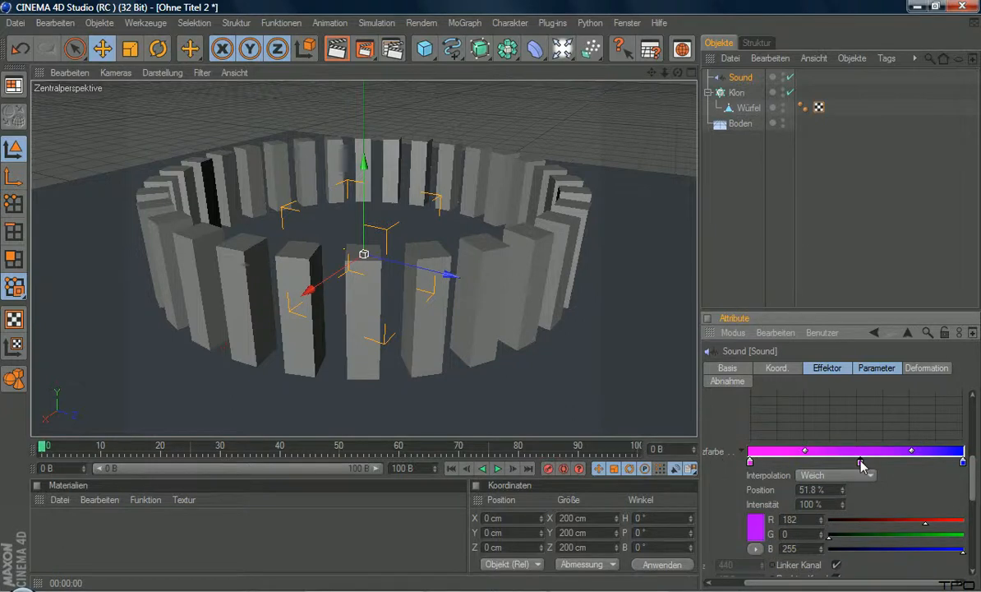
{"action": "left_click_drag", "start_coordinate": [902, 523], "coordinate": [790, 550]}
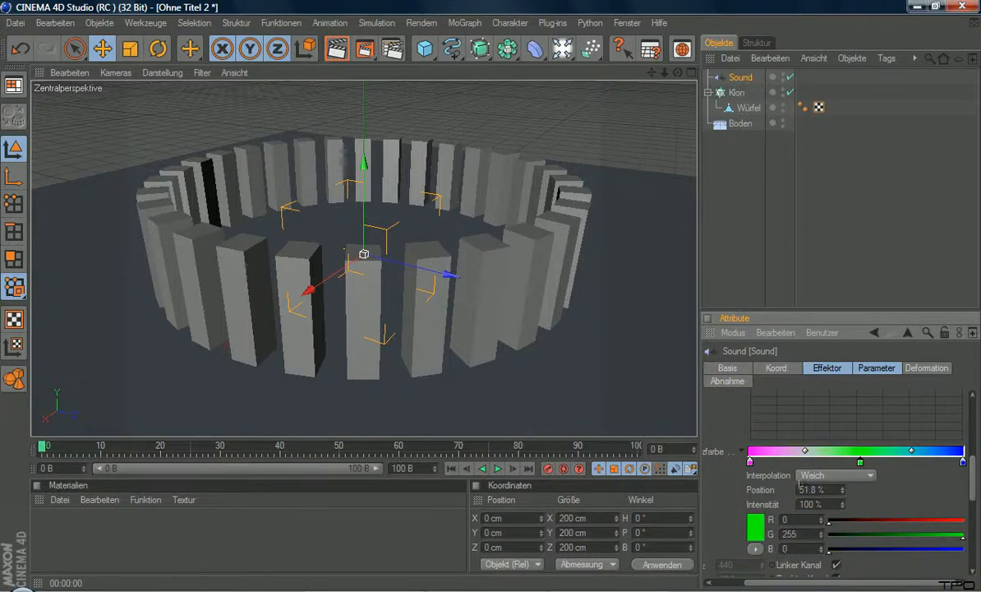
Step: Adjust the gradient's two midpoint handles to 44.44 % and 52.24 %, keeping the interpolation at Weich
{"action": "left_click_drag", "start_coordinate": [805, 450], "coordinate": [961, 460]}
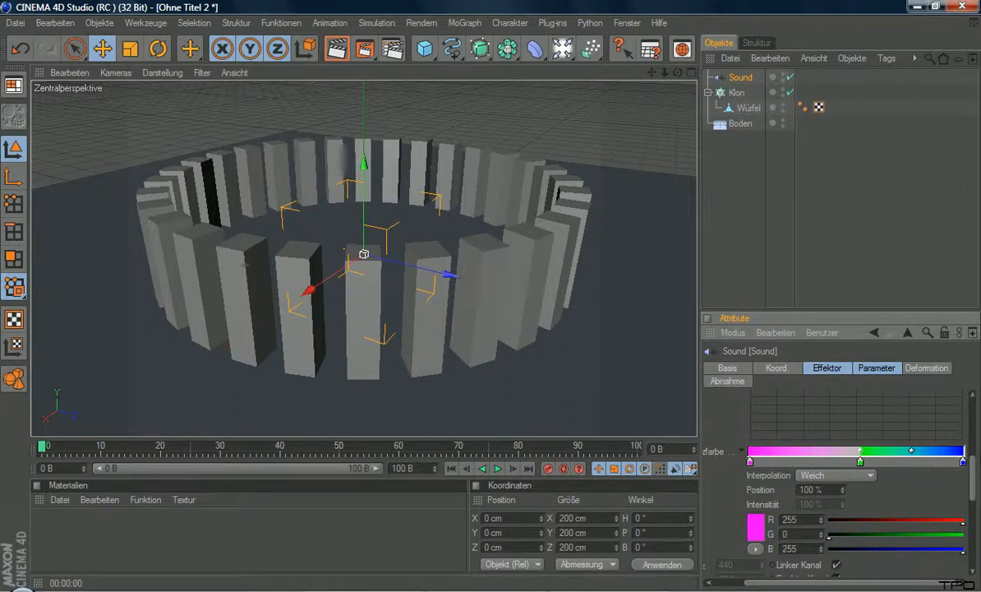
{"action": "left_click_drag", "start_coordinate": [860, 457], "coordinate": [800, 458]}
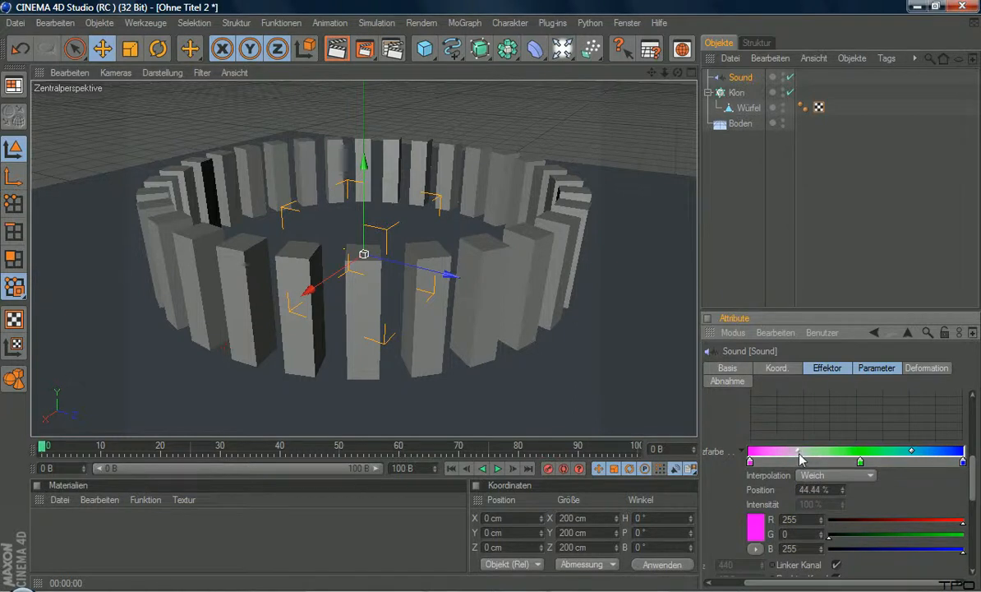
{"action": "left_click", "coordinate": [911, 452]}
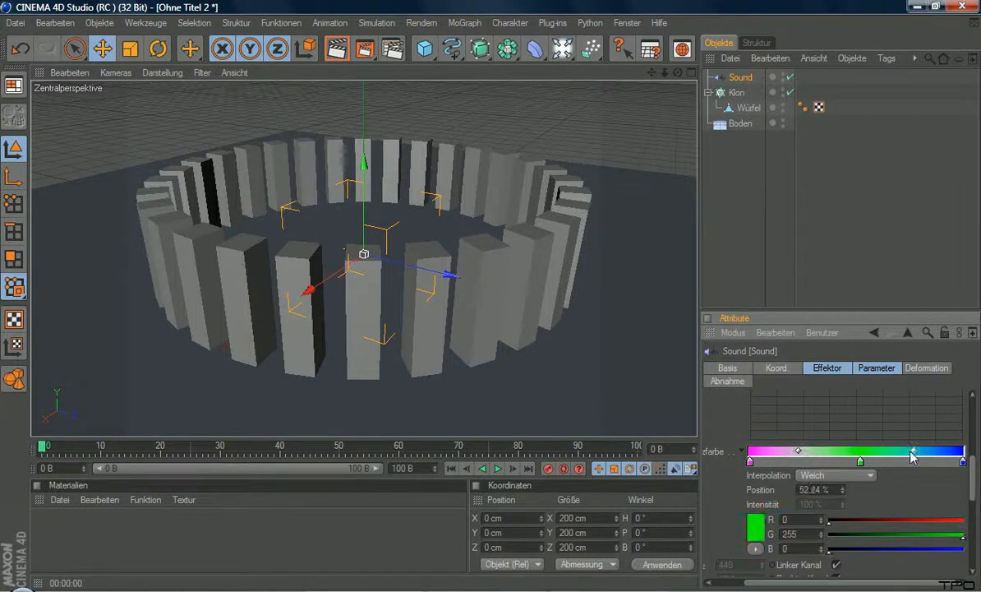
{"action": "left_click", "coordinate": [836, 477]}
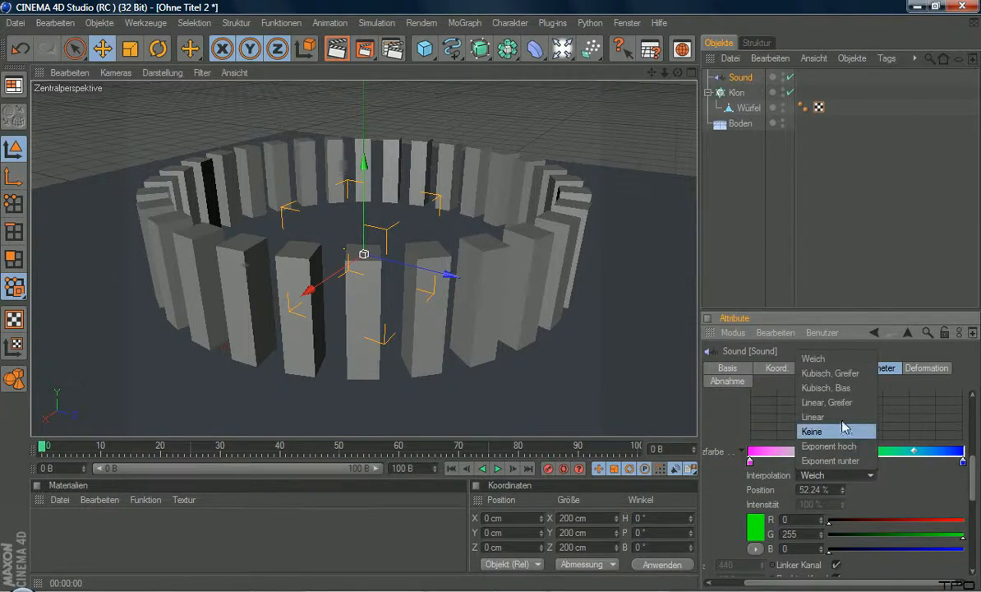
{"action": "left_click", "coordinate": [813, 358]}
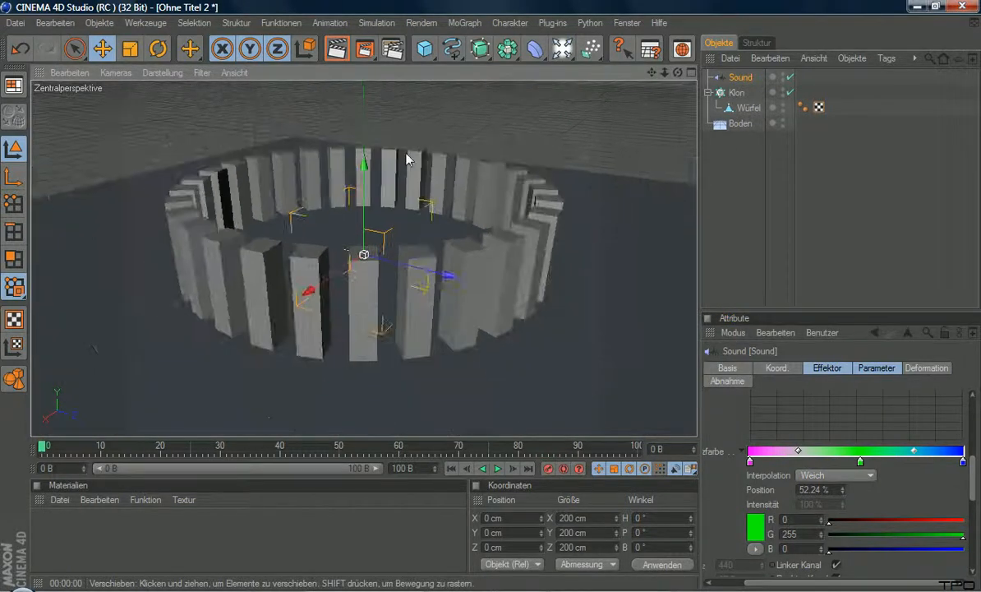
Step: Play the animation, stop it at frame 8 and render the perspective view
{"action": "left_click", "coordinate": [498, 469]}
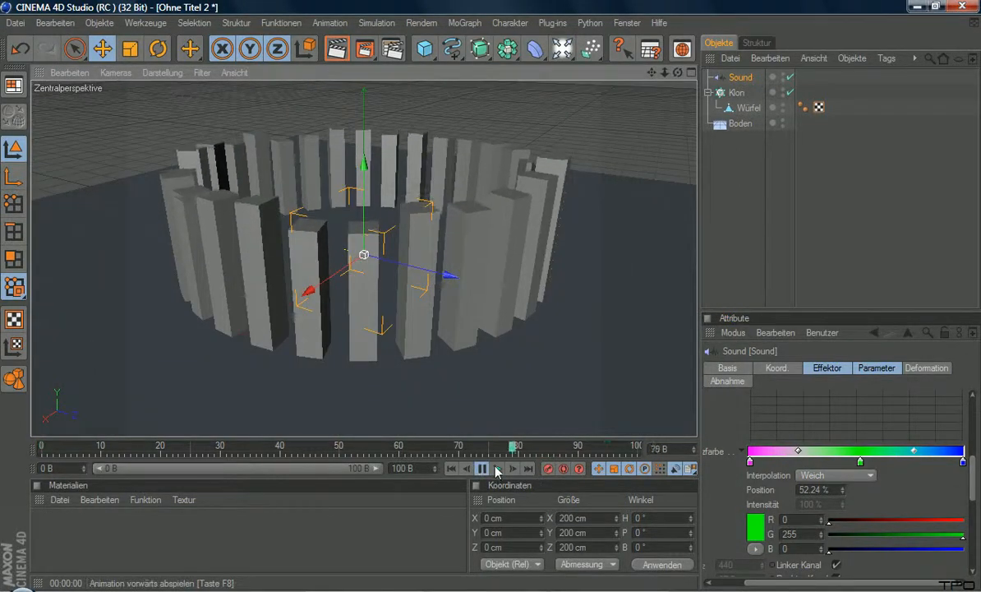
{"action": "left_click", "coordinate": [498, 469]}
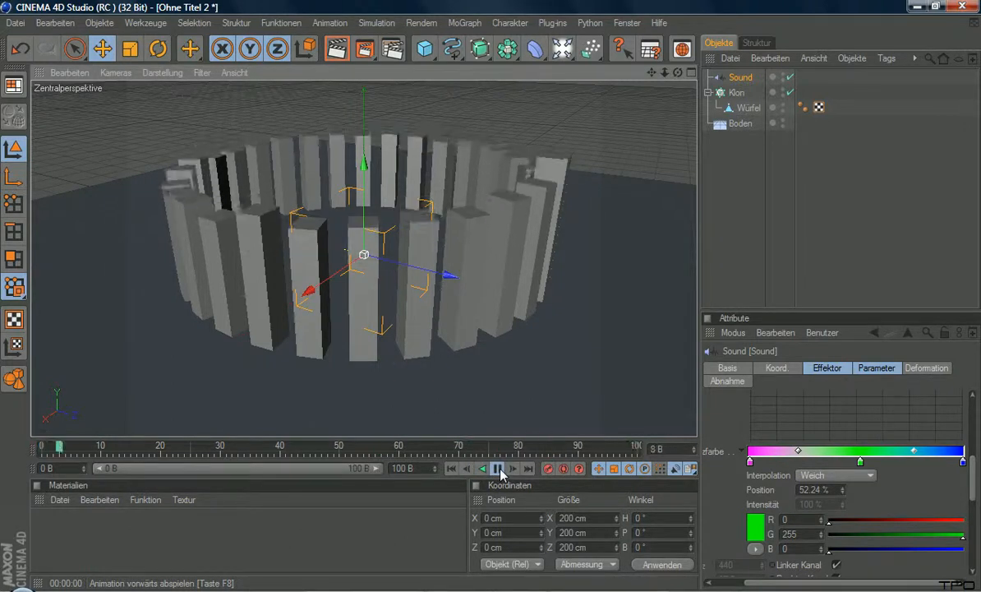
{"action": "left_click", "coordinate": [498, 469]}
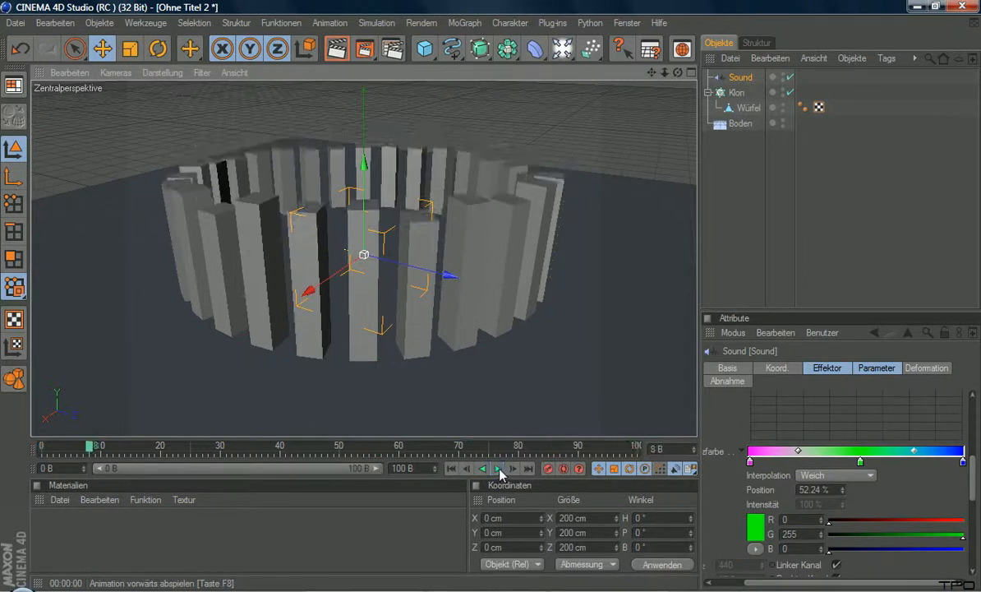
{"action": "left_click", "coordinate": [743, 482]}
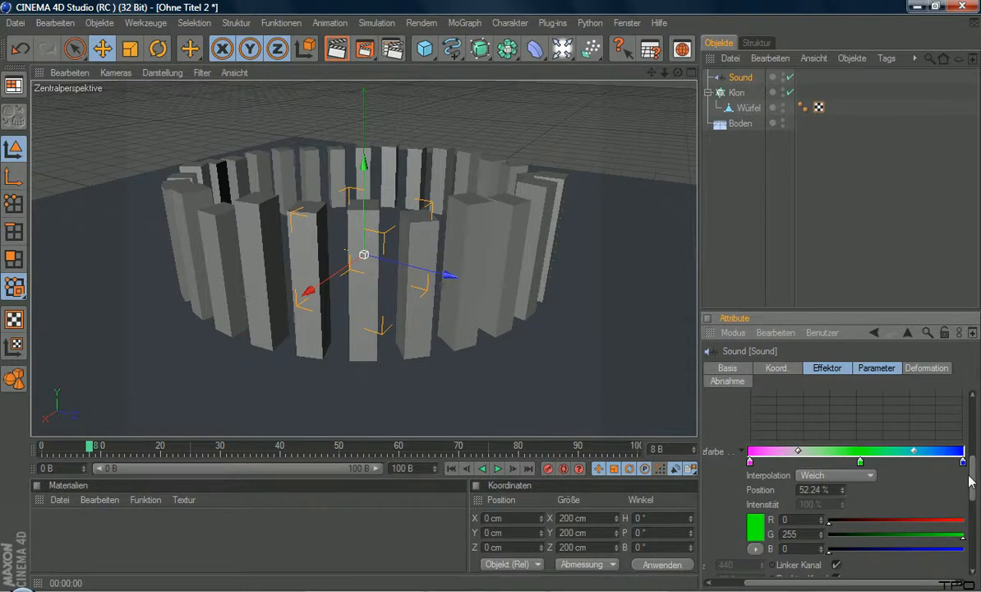
{"action": "scroll", "coordinate": [978, 488], "scroll_direction": "up", "scroll_amount": 3}
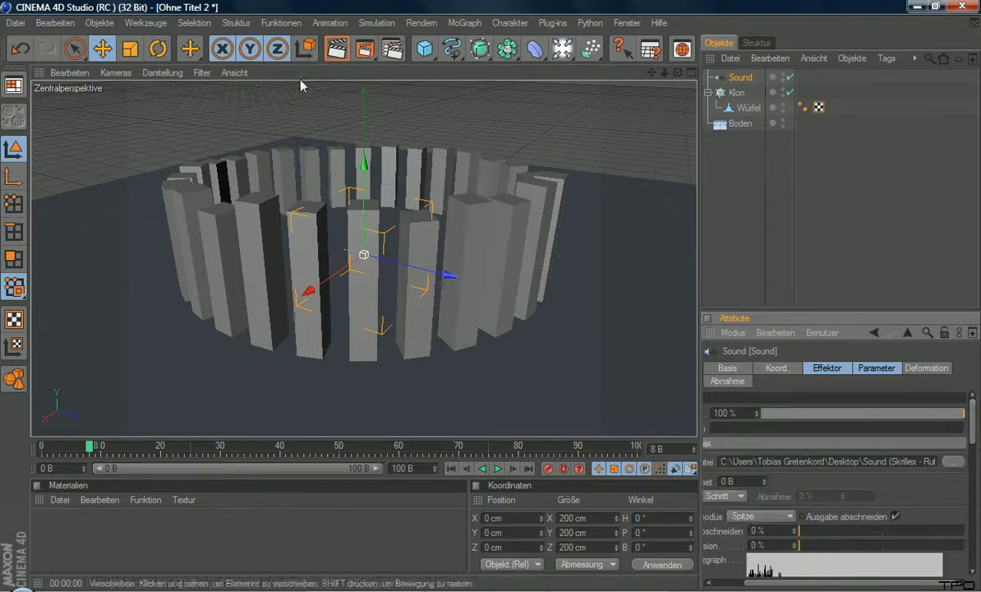
{"action": "left_click", "coordinate": [338, 51]}
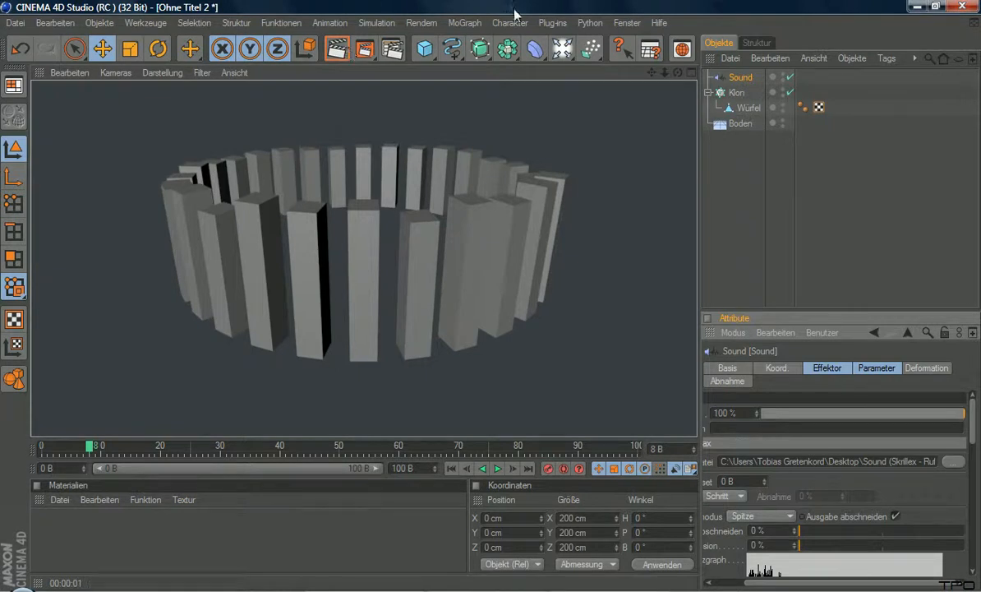
Step: Add a MoText object with the text "TPO" and slightly increase its Zeilenhöhe
{"action": "left_click", "coordinate": [465, 23]}
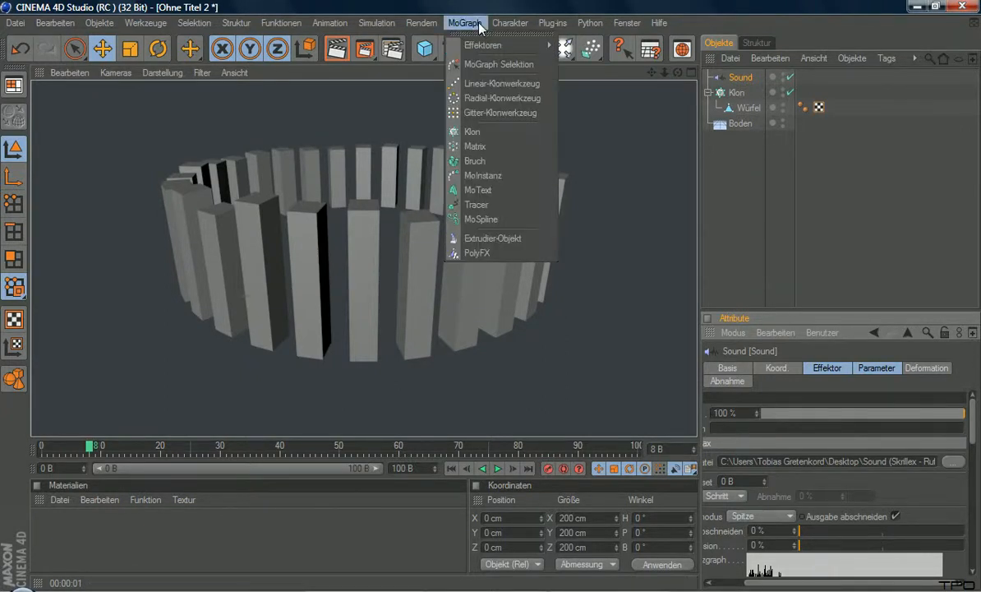
{"action": "left_click", "coordinate": [529, 189]}
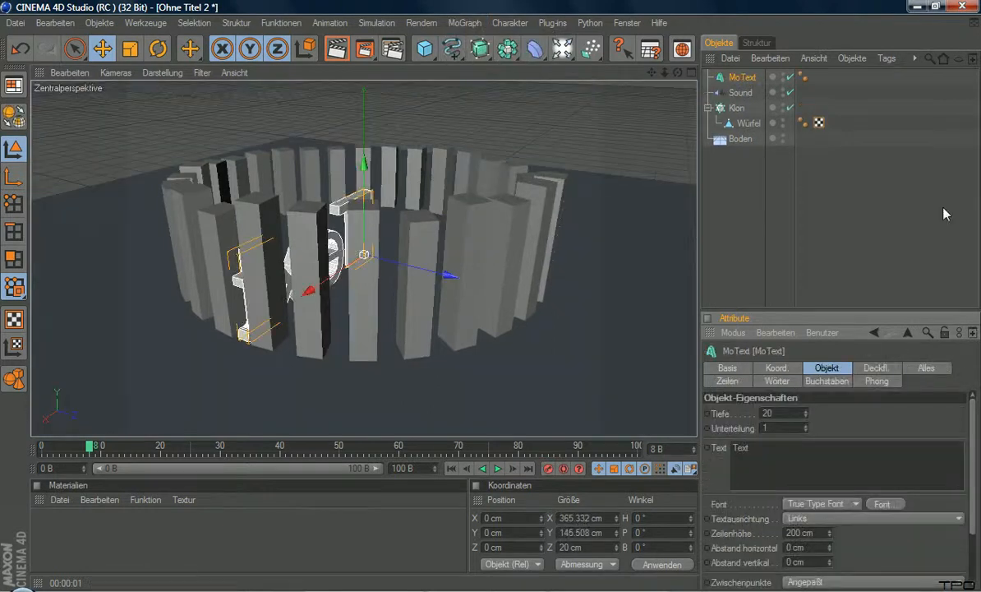
{"action": "left_click_drag", "start_coordinate": [780, 459], "coordinate": [542, 437]}
{"action": "type", "text": "TPO"}
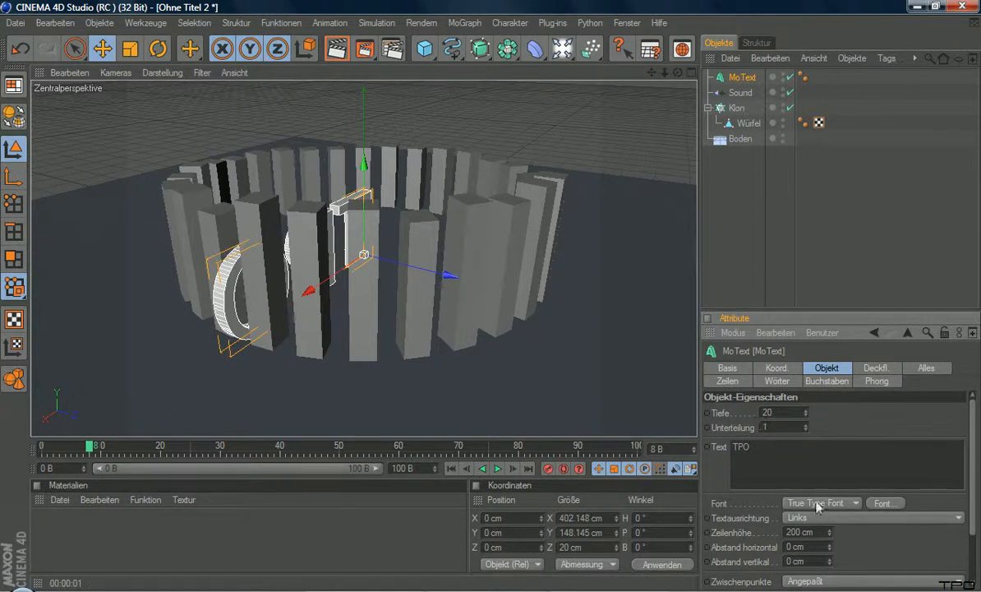
{"action": "mouse_move", "coordinate": [832, 534]}
{"action": "left_mouse_down"}
{"action": "mouse_move", "coordinate": [832, 511]}
{"action": "mouse_move", "coordinate": [832, 534]}
{"action": "left_mouse_up"}
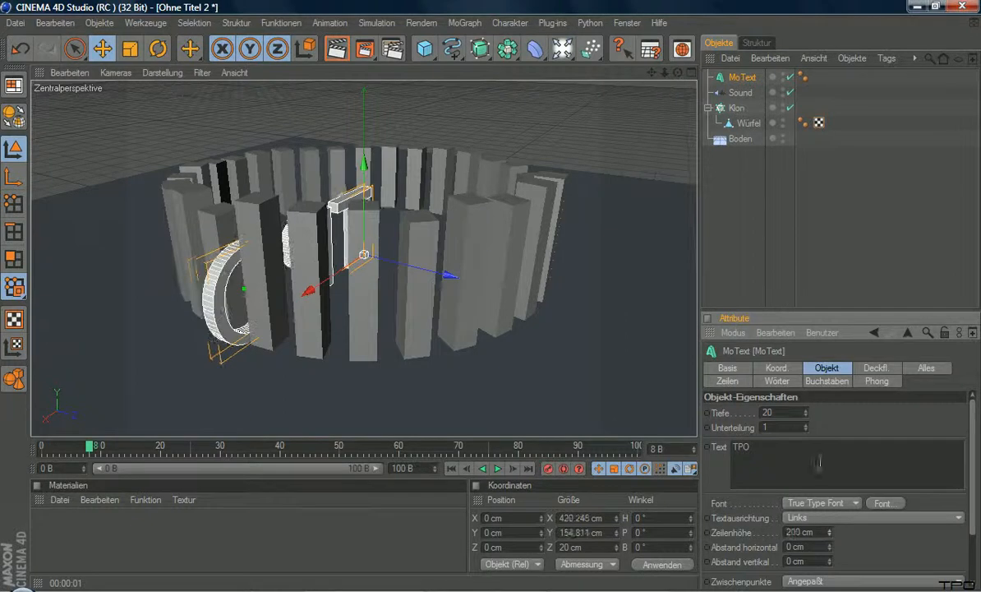
Step: Set the MoText's Tiefe to 51 and shift the text along its X axis to about -151.5 cm
{"action": "mouse_move", "coordinate": [806, 410]}
{"action": "left_mouse_down"}
{"action": "mouse_move", "coordinate": [806, 379]}
{"action": "mouse_move", "coordinate": [806, 398]}
{"action": "left_mouse_up"}
{"action": "left_click_drag", "start_coordinate": [677, 72], "coordinate": [637, 112]}
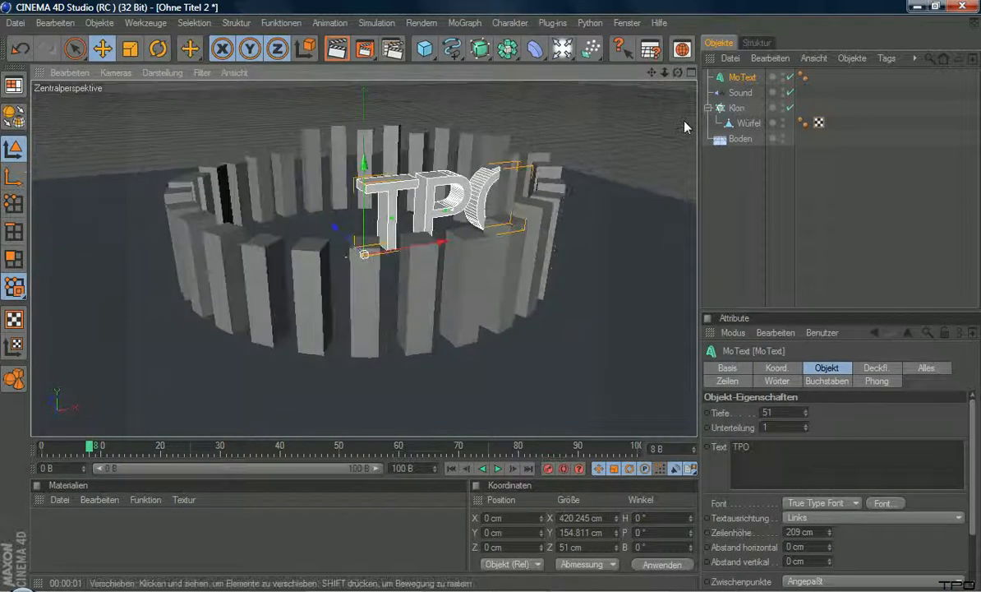
{"action": "left_click_drag", "start_coordinate": [447, 250], "coordinate": [374, 251]}
Step: Rotate the MoText to lie flat inside the ring, at about H 17.2°, P -91.3° and B 14.2°
{"action": "left_click", "coordinate": [155, 49]}
{"action": "mouse_move", "coordinate": [677, 73]}
{"action": "left_mouse_down"}
{"action": "mouse_move", "coordinate": [680, 84]}
{"action": "mouse_move", "coordinate": [679, 75]}
{"action": "left_mouse_up"}
{"action": "left_click_drag", "start_coordinate": [289, 248], "coordinate": [235, 123]}
{"action": "left_click_drag", "start_coordinate": [678, 72], "coordinate": [575, 12]}
{"action": "scroll", "coordinate": [267, 329], "scroll_direction": "up", "scroll_amount": 10}
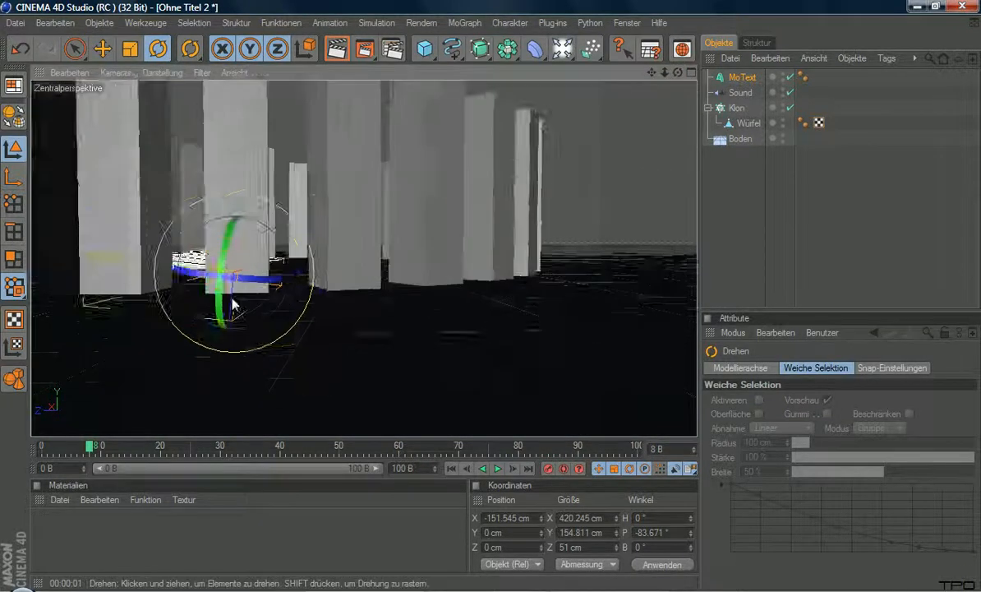
{"action": "scroll", "coordinate": [206, 304], "scroll_direction": "up", "scroll_amount": 5}
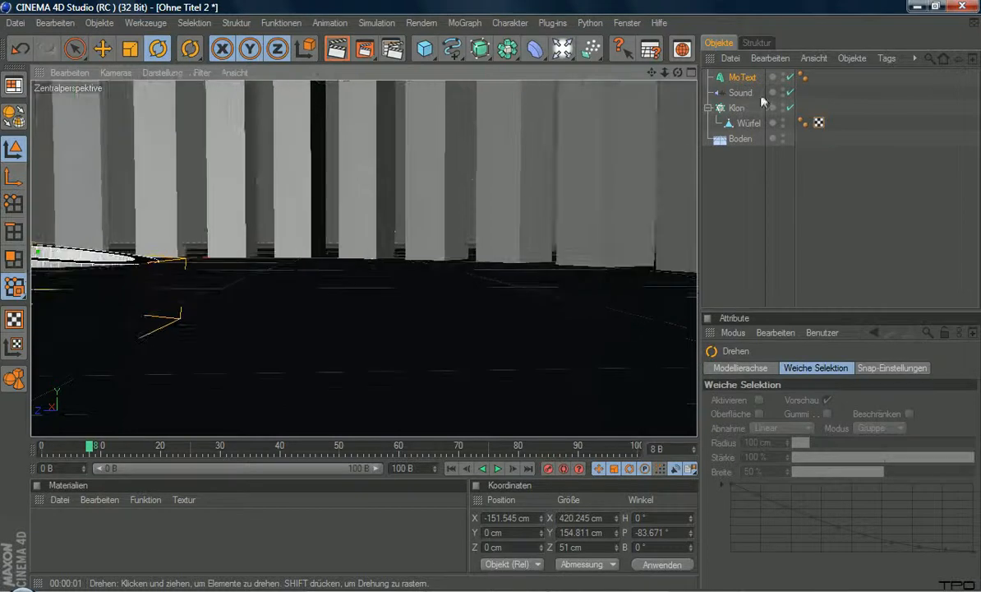
{"action": "left_click_drag", "start_coordinate": [678, 73], "coordinate": [772, 78]}
{"action": "scroll", "coordinate": [241, 331], "scroll_direction": "down", "scroll_amount": 3}
{"action": "scroll", "coordinate": [241, 331], "scroll_direction": "down", "scroll_amount": 3}
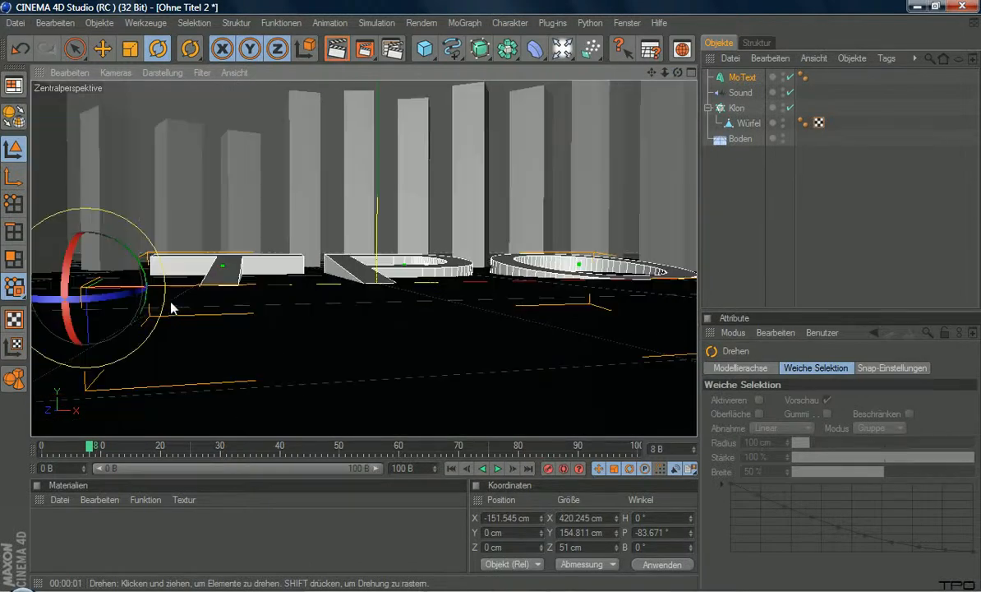
{"action": "left_click_drag", "start_coordinate": [85, 302], "coordinate": [75, 287]}
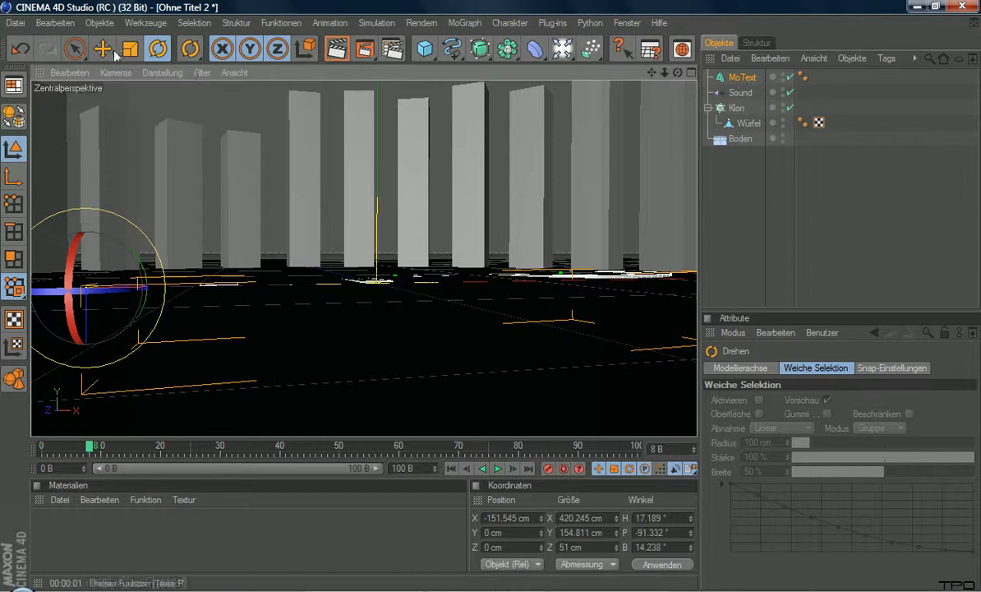
Step: Raise the MoText above the floor to a Y position of about 32 cm
{"action": "key", "text": "e"}
{"action": "left_click_drag", "start_coordinate": [85, 378], "coordinate": [85, 322]}
{"action": "left_click_drag", "start_coordinate": [677, 72], "coordinate": [680, 113]}
{"action": "scroll", "coordinate": [402, 219], "scroll_direction": "down", "scroll_amount": 5}
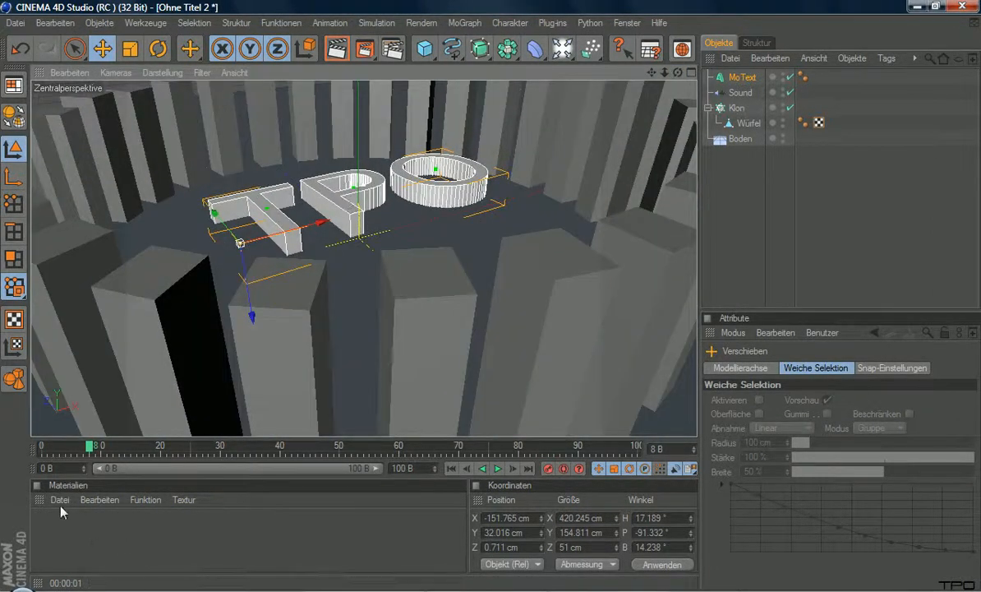
Step: Create a new material and set its Farbe to a dark grey (51, 53, 55)
{"action": "left_click", "coordinate": [60, 499]}
{"action": "left_click", "coordinate": [93, 320]}
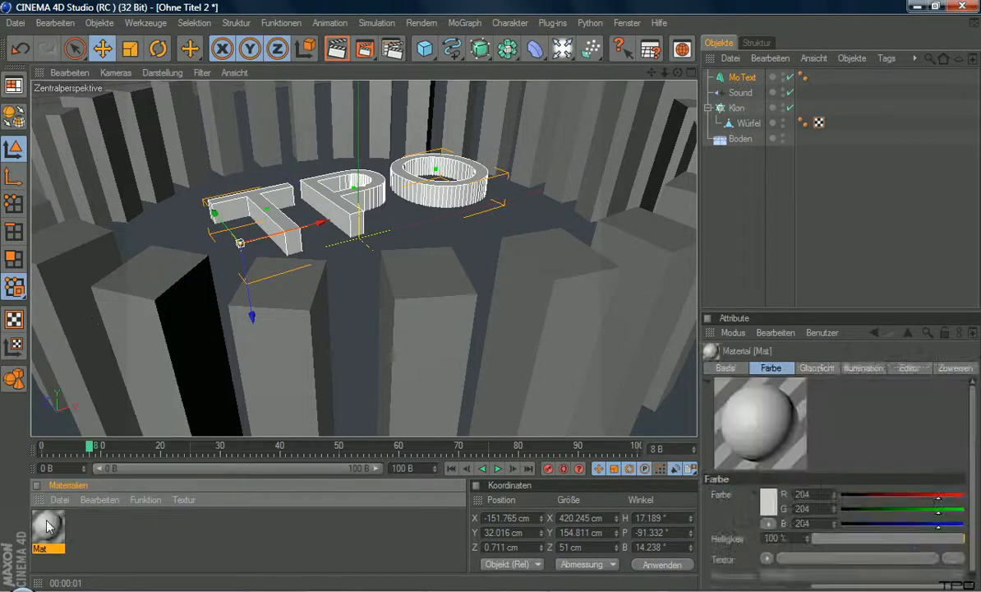
{"action": "double_click", "coordinate": [47, 530]}
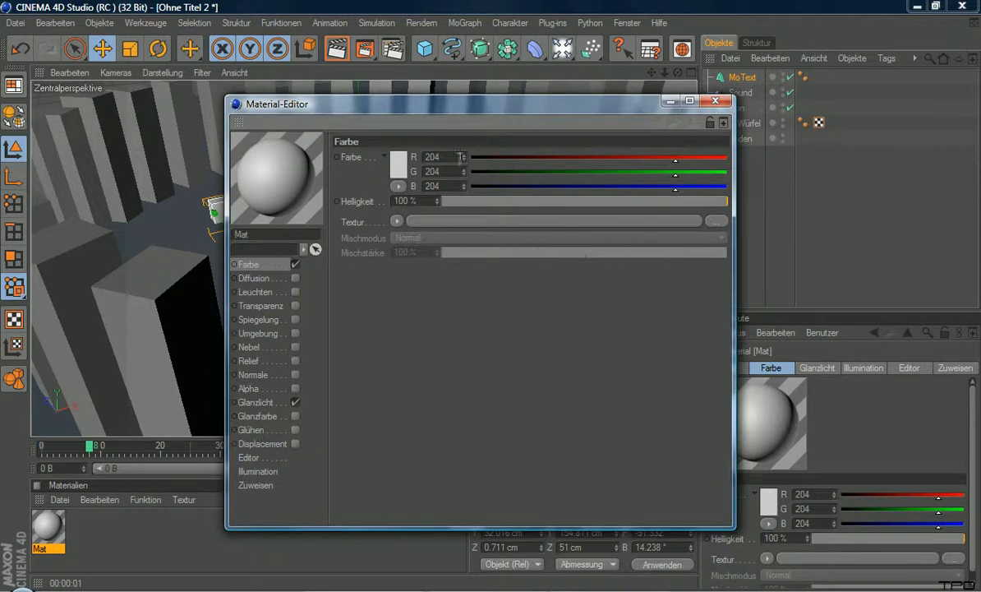
{"action": "left_click_drag", "start_coordinate": [475, 159], "coordinate": [442, 160]}
{"action": "left_click", "coordinate": [518, 161]}
{"action": "left_click", "coordinate": [526, 174]}
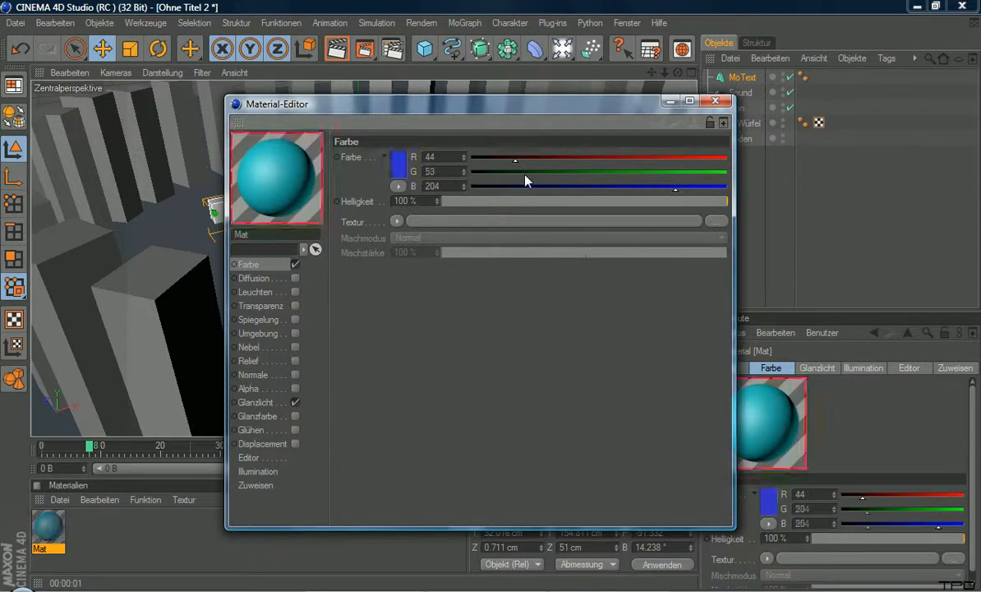
{"action": "left_click", "coordinate": [526, 187]}
{"action": "left_click", "coordinate": [522, 159]}
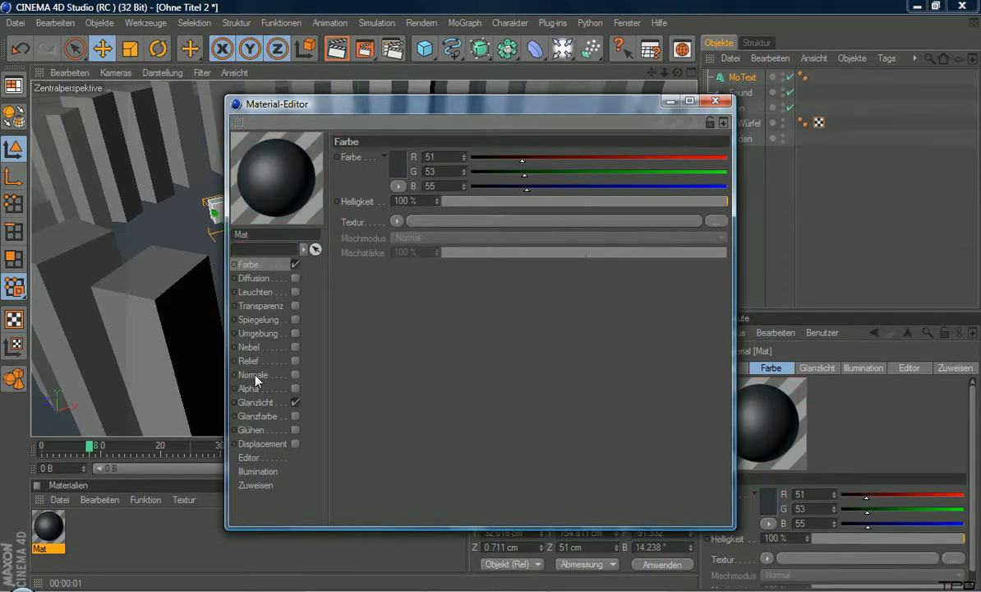
Step: Set the dark material's Spiegelung to 17 % Helligkeit with the colour (176, 181, 181)
{"action": "left_click", "coordinate": [283, 321]}
{"action": "mouse_move", "coordinate": [521, 202]}
{"action": "left_mouse_down"}
{"action": "mouse_move", "coordinate": [471, 202]}
{"action": "mouse_move", "coordinate": [494, 202]}
{"action": "left_mouse_up"}
{"action": "left_click_drag", "start_coordinate": [488, 158], "coordinate": [571, 172]}
{"action": "left_click", "coordinate": [572, 173]}
{"action": "left_click", "coordinate": [575, 188]}
{"action": "left_click", "coordinate": [648, 158]}
{"action": "left_click", "coordinate": [654, 173]}
{"action": "left_click", "coordinate": [654, 185]}
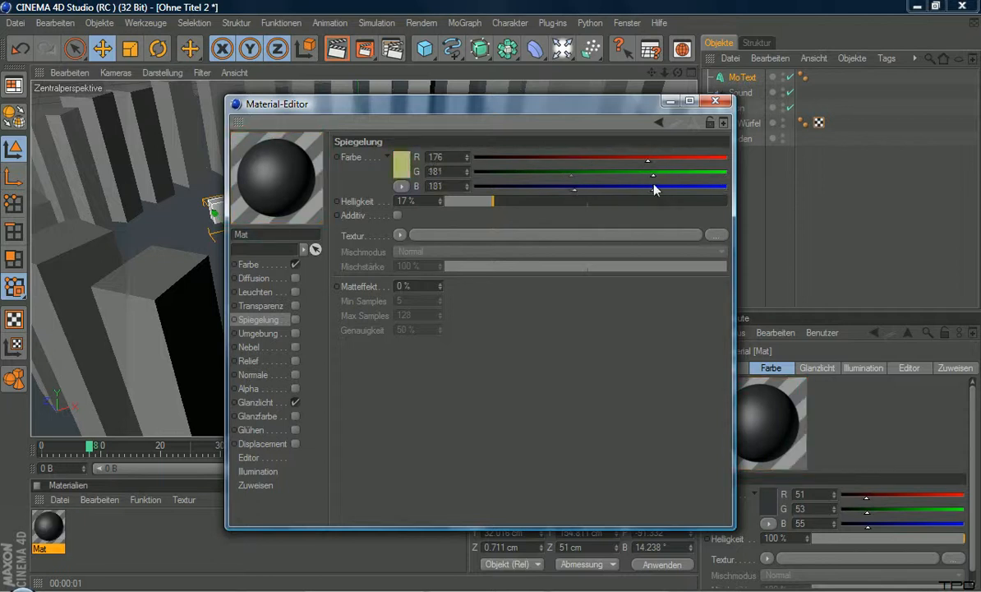
Step: Disable Glanzlicht and enable Spiegelung on the dark material, and assign it to the MoText
{"action": "left_click", "coordinate": [295, 402]}
{"action": "left_click", "coordinate": [295, 320]}
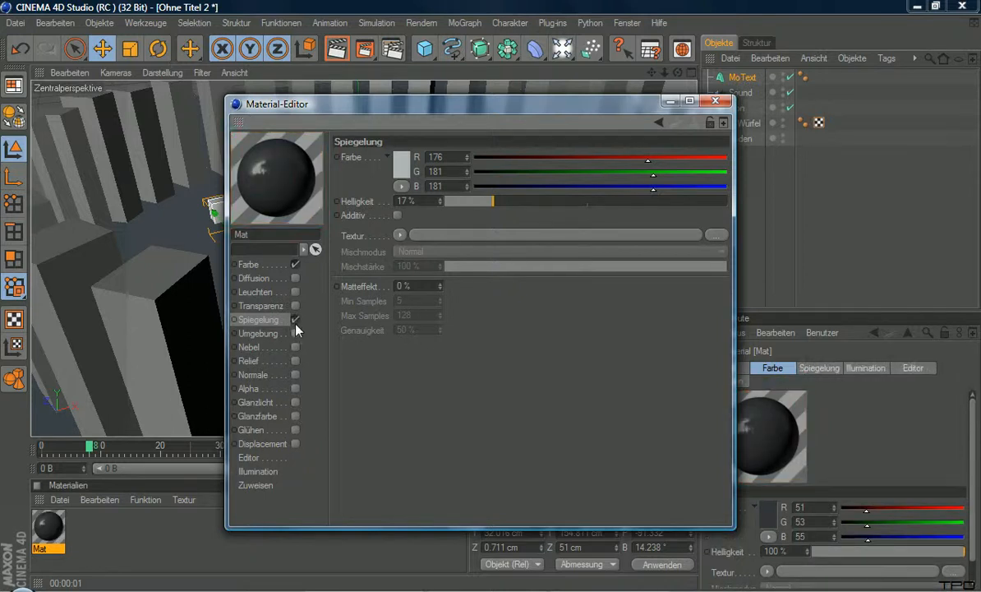
{"action": "left_click", "coordinate": [715, 100]}
{"action": "left_click_drag", "start_coordinate": [468, 428], "coordinate": [743, 77]}
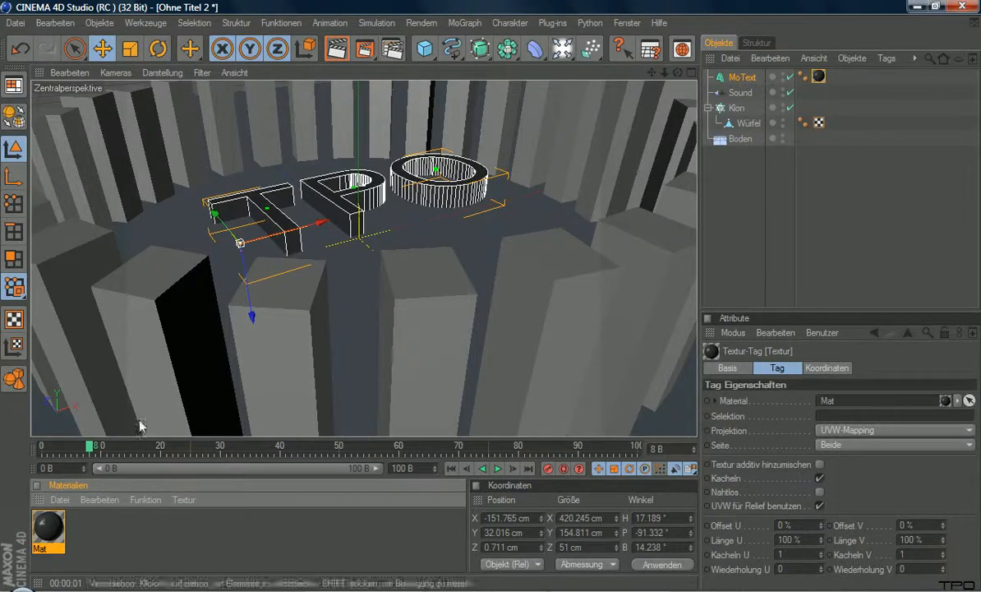
Step: Create a second material with Glanzlicht disabled and Spiegelung enabled
{"action": "left_click", "coordinate": [59, 498]}
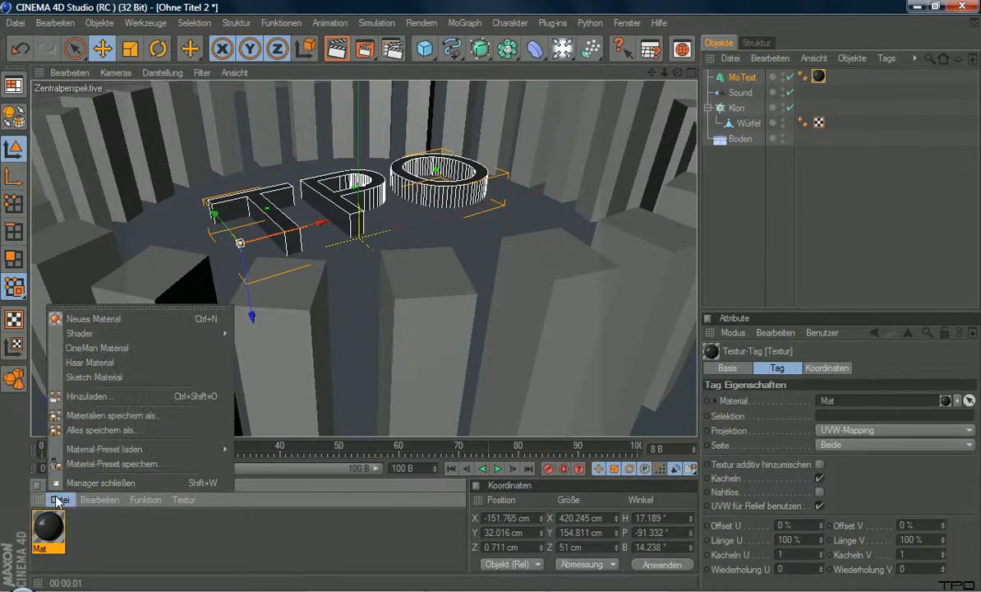
{"action": "left_click", "coordinate": [95, 321]}
{"action": "double_click", "coordinate": [49, 522]}
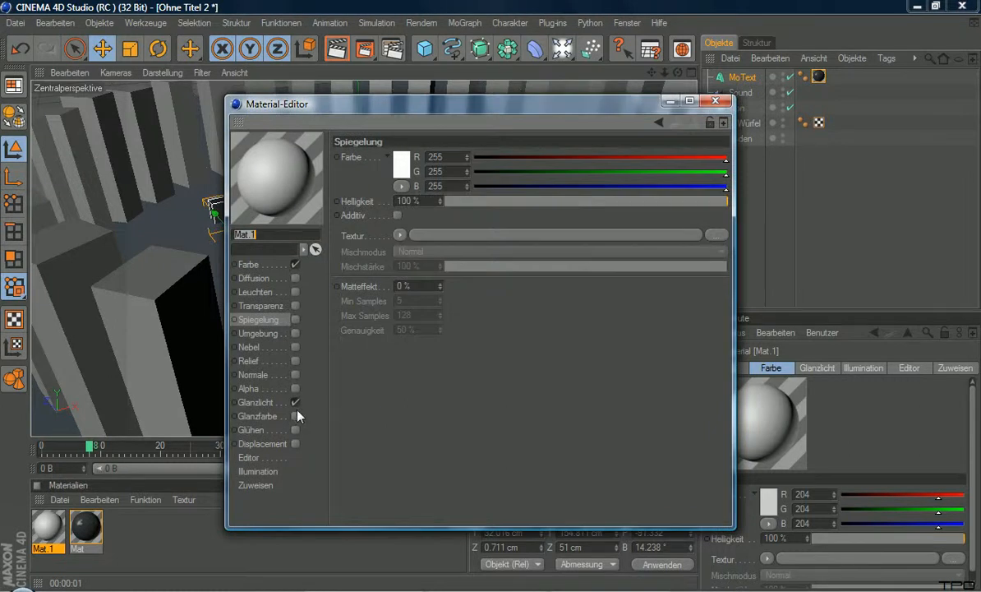
{"action": "left_click", "coordinate": [295, 402]}
{"action": "left_click", "coordinate": [294, 319]}
{"action": "left_click", "coordinate": [267, 305]}
{"action": "left_click", "coordinate": [267, 319]}
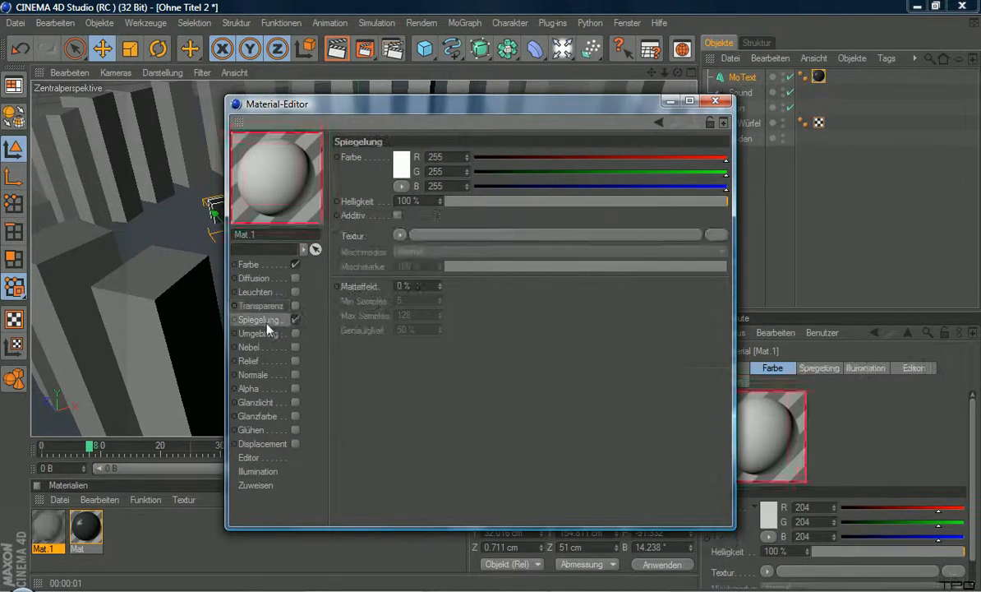
Step: Set the second material's Spiegelung colour to grey (128, 128, 127) and assign the material to the Boden
{"action": "left_click_drag", "start_coordinate": [628, 157], "coordinate": [602, 163]}
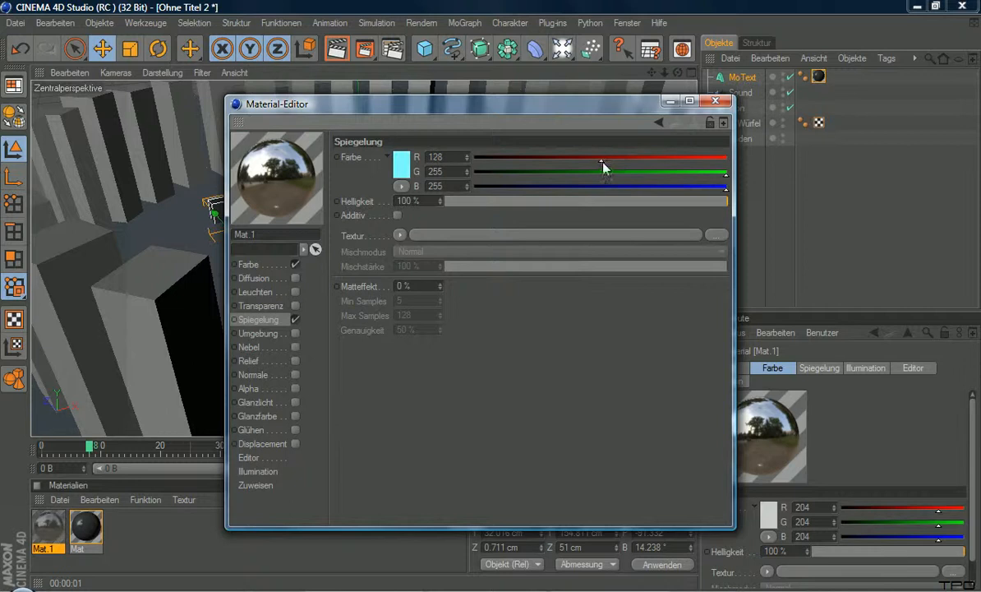
{"action": "left_click", "coordinate": [602, 170]}
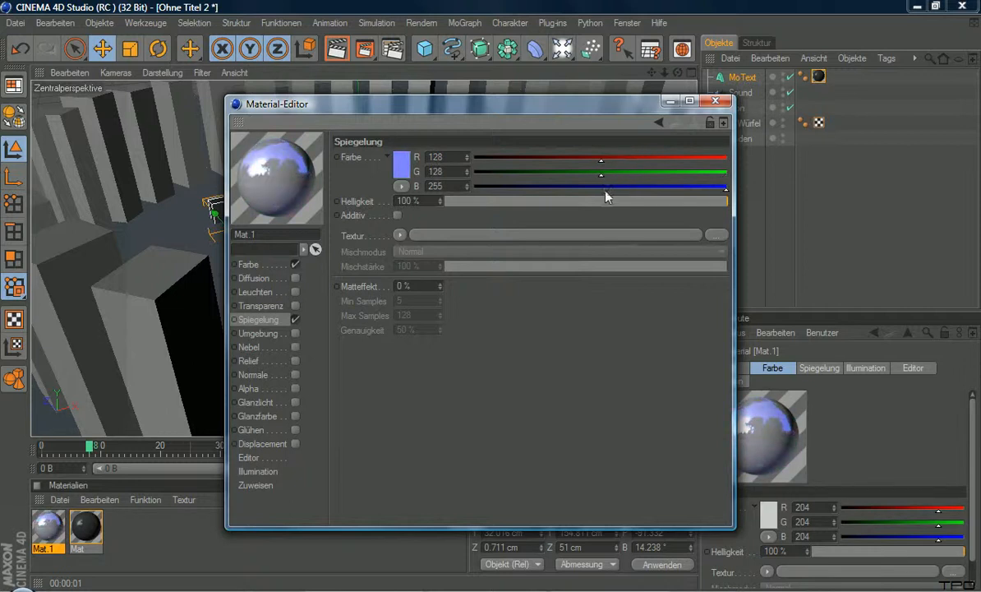
{"action": "left_click", "coordinate": [601, 187]}
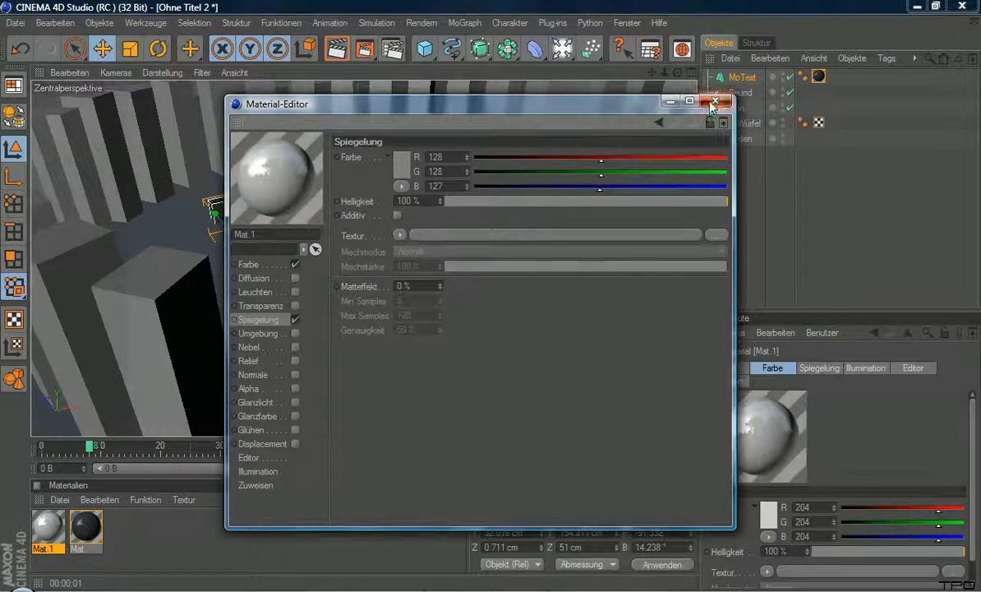
{"action": "left_click", "coordinate": [713, 102]}
{"action": "left_click_drag", "start_coordinate": [715, 190], "coordinate": [732, 139]}
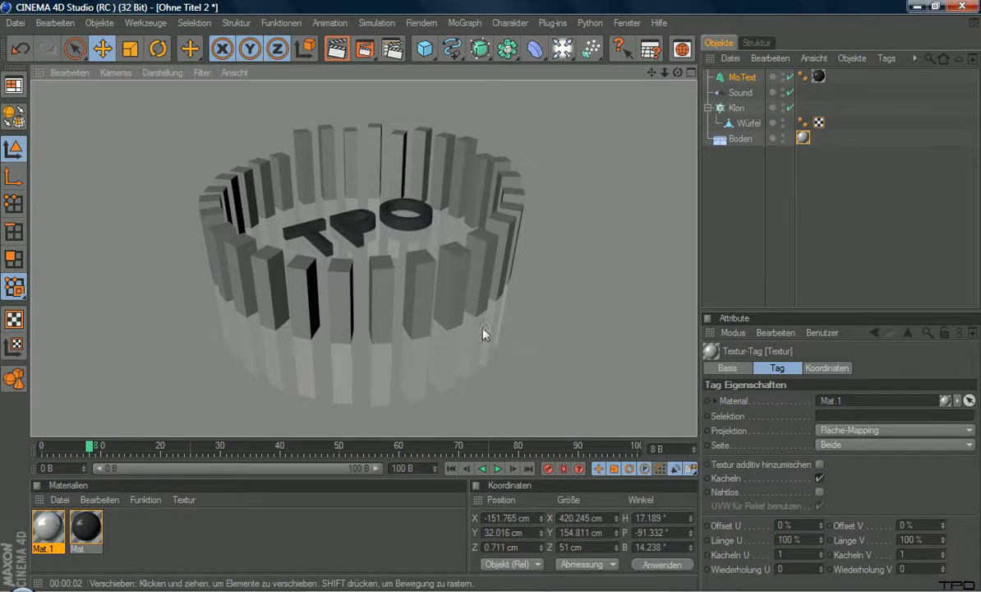
Step: Move the MoText to the middle of the ring, at about X -194.5, Y 33.3 and Z -70.8 cm
{"action": "left_click_drag", "start_coordinate": [679, 73], "coordinate": [662, 128]}
{"action": "left_click_drag", "start_coordinate": [357, 257], "coordinate": [343, 301]}
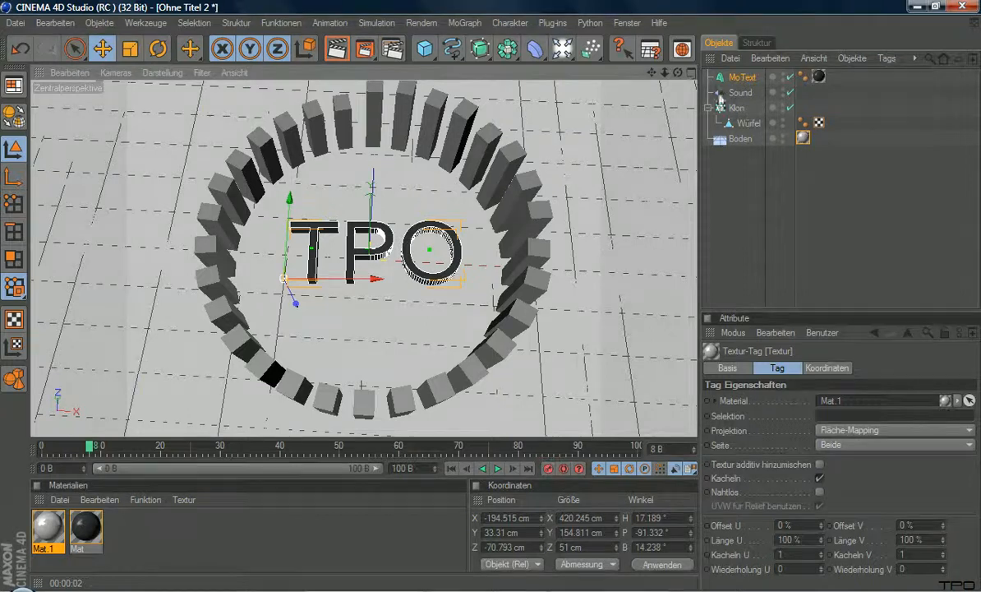
Step: Set the Anzeige option of the Klon object's Transformation to Farbe
{"action": "left_click", "coordinate": [736, 108]}
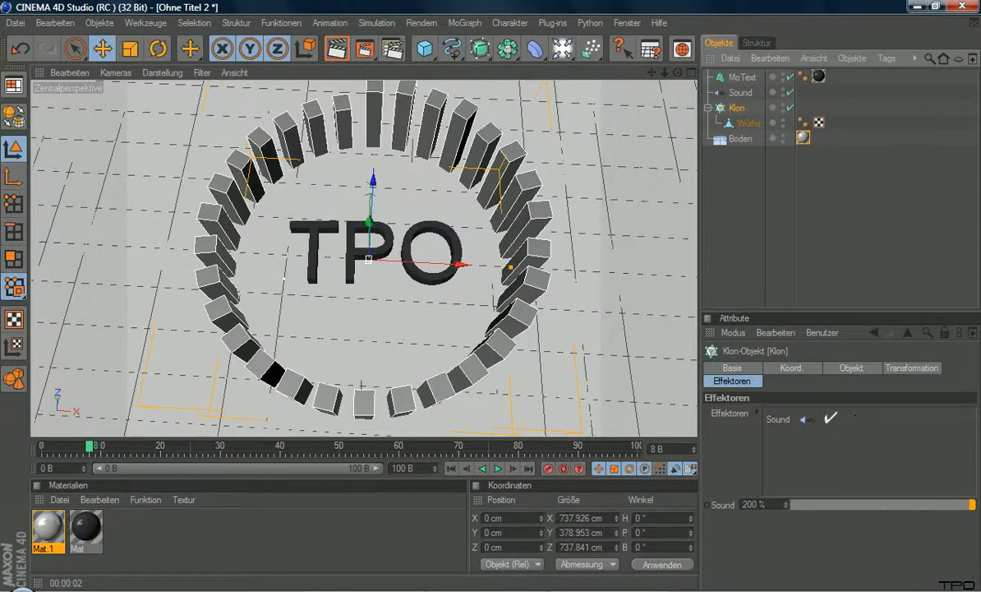
{"action": "left_click", "coordinate": [910, 368]}
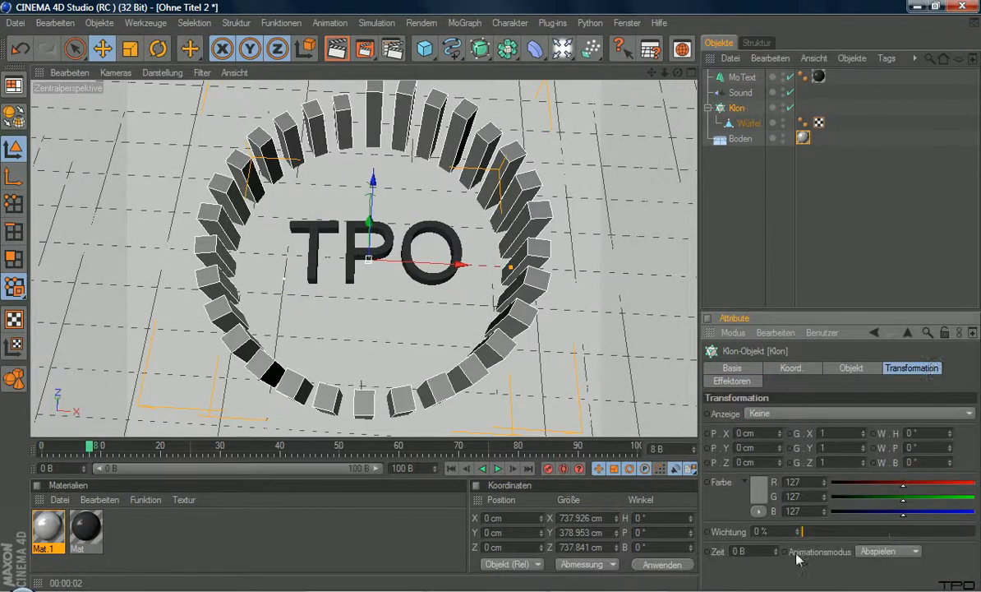
{"action": "left_click", "coordinate": [878, 552]}
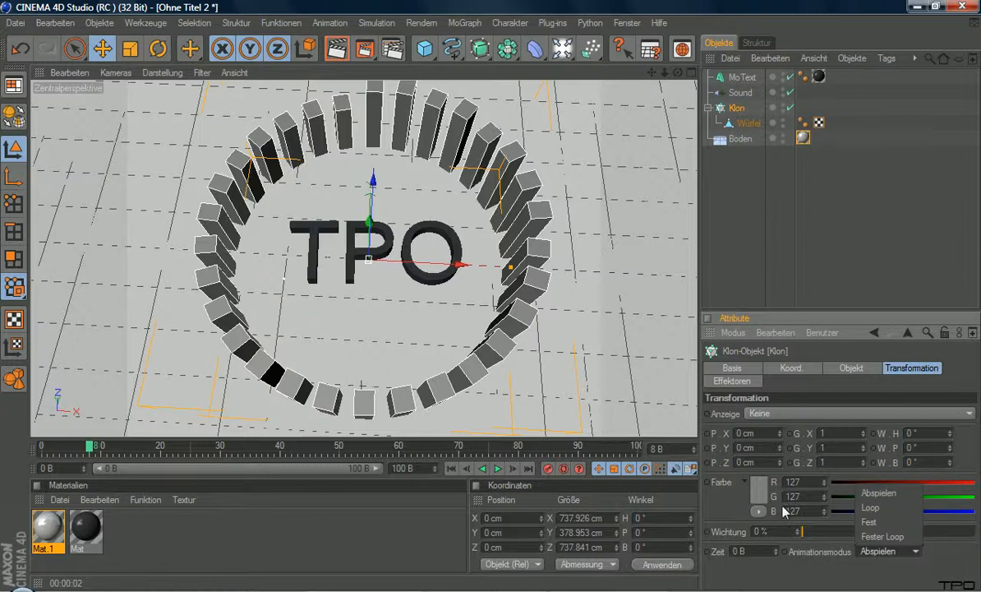
{"action": "left_click", "coordinate": [781, 414]}
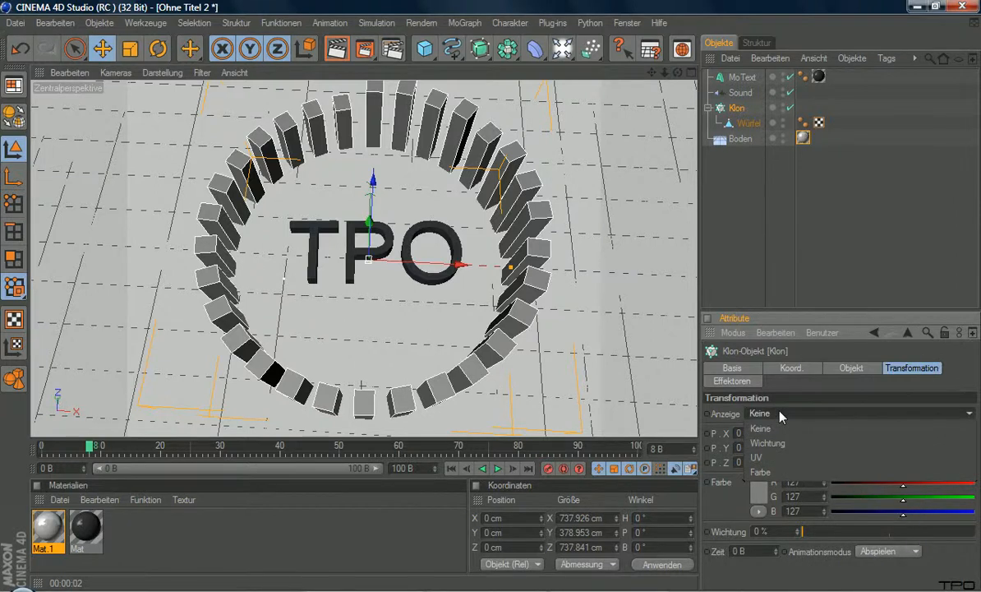
{"action": "left_click", "coordinate": [775, 473]}
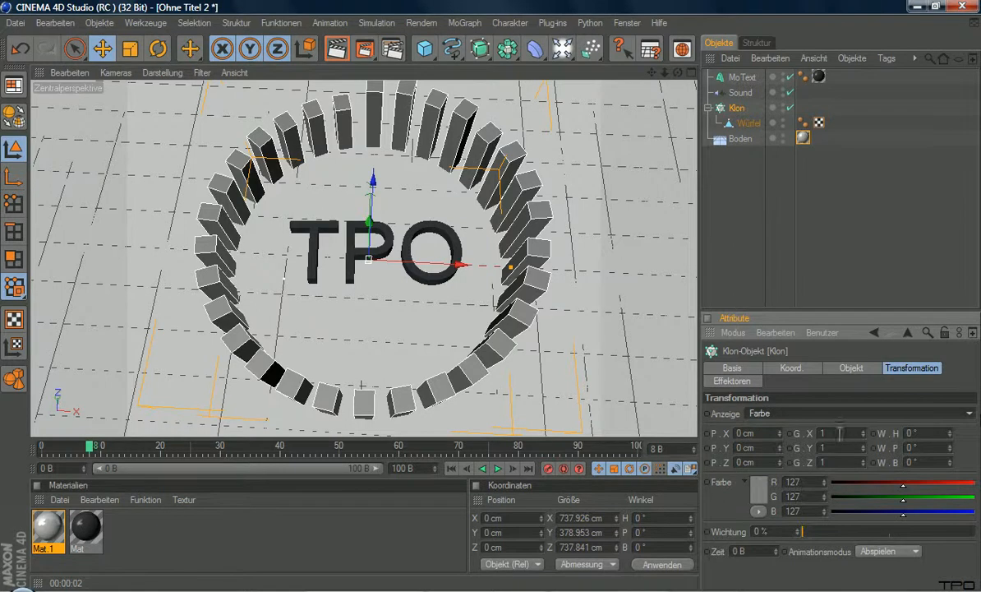
{"action": "left_click", "coordinate": [792, 368]}
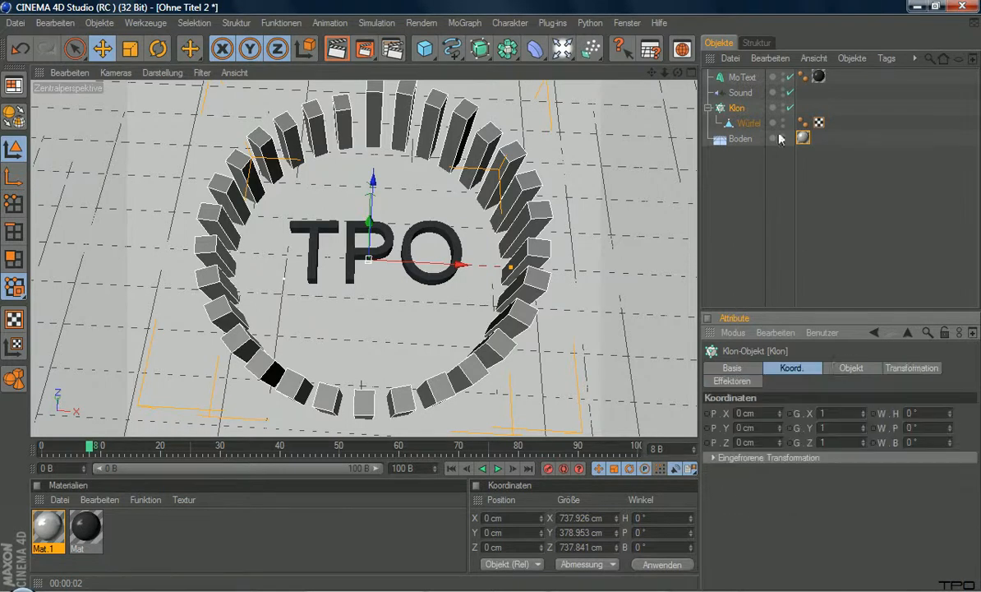
Step: Set the Sound effector's Farbmodus to An and render the perspective view
{"action": "left_click", "coordinate": [739, 92]}
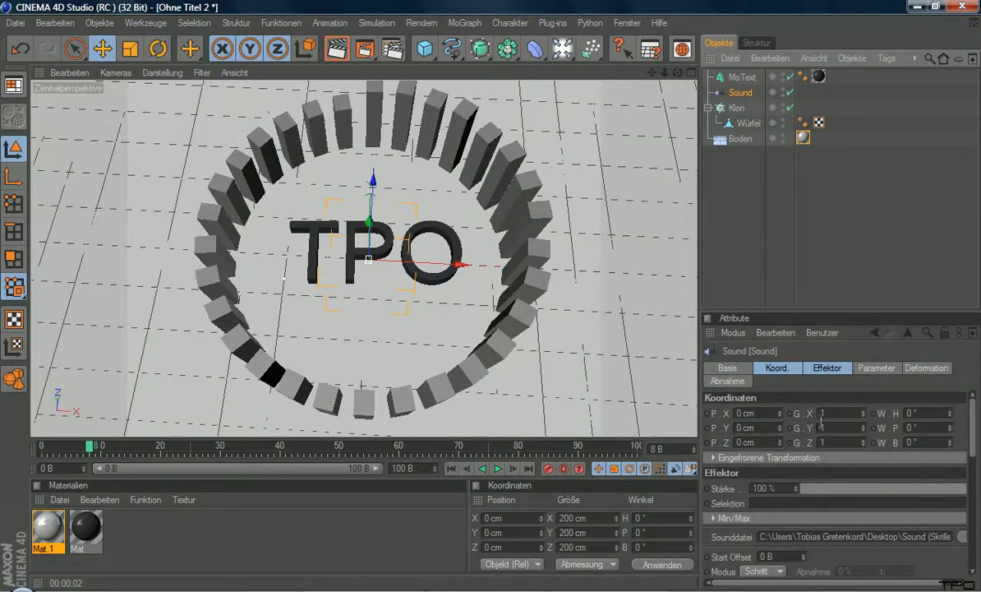
{"action": "left_click", "coordinate": [876, 368]}
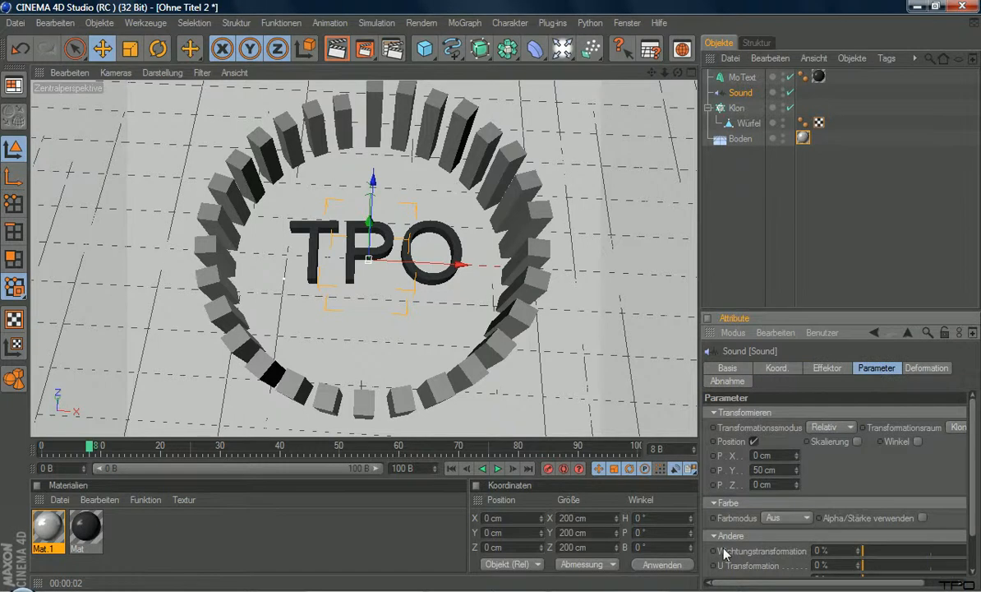
{"action": "left_click", "coordinate": [787, 518]}
{"action": "left_click", "coordinate": [778, 546]}
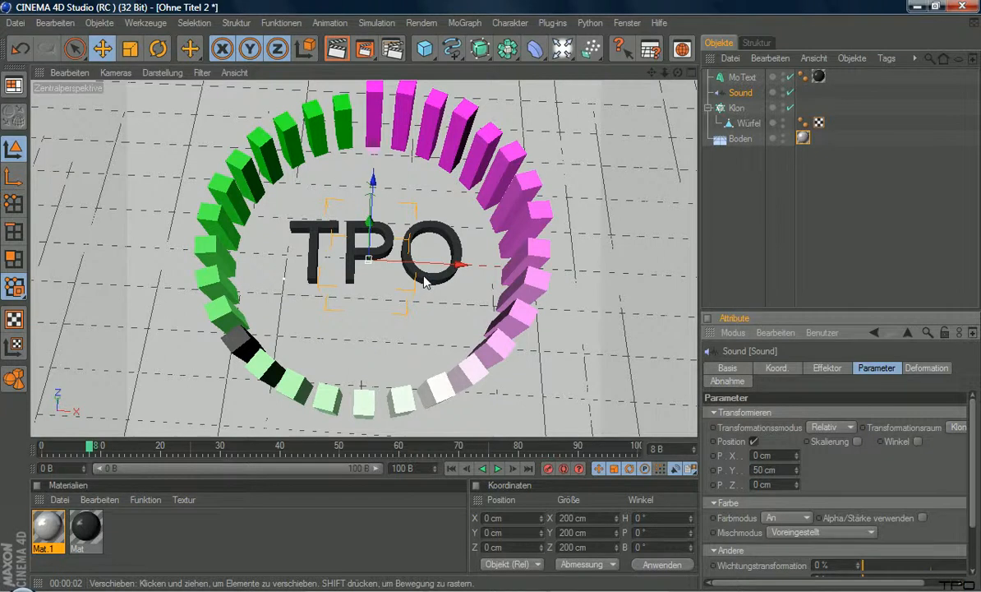
{"action": "left_click", "coordinate": [338, 54]}
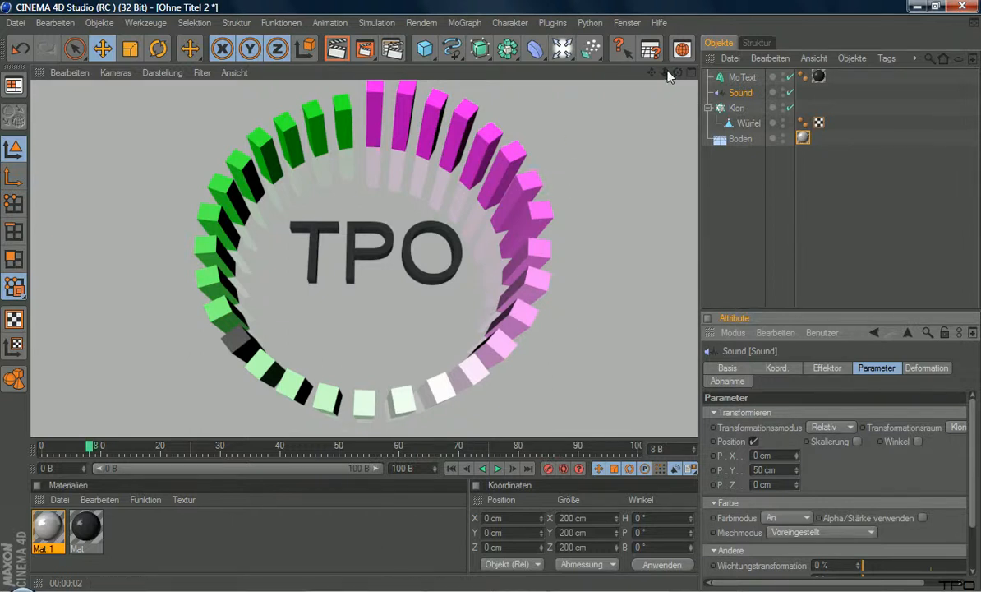
Step: Rewind the animation to its start and enter 200 as the current frame
{"action": "mouse_move", "coordinate": [678, 73]}
{"action": "left_mouse_down"}
{"action": "mouse_move", "coordinate": [681, 103]}
{"action": "mouse_move", "coordinate": [682, 69]}
{"action": "mouse_move", "coordinate": [681, 85]}
{"action": "left_mouse_up"}
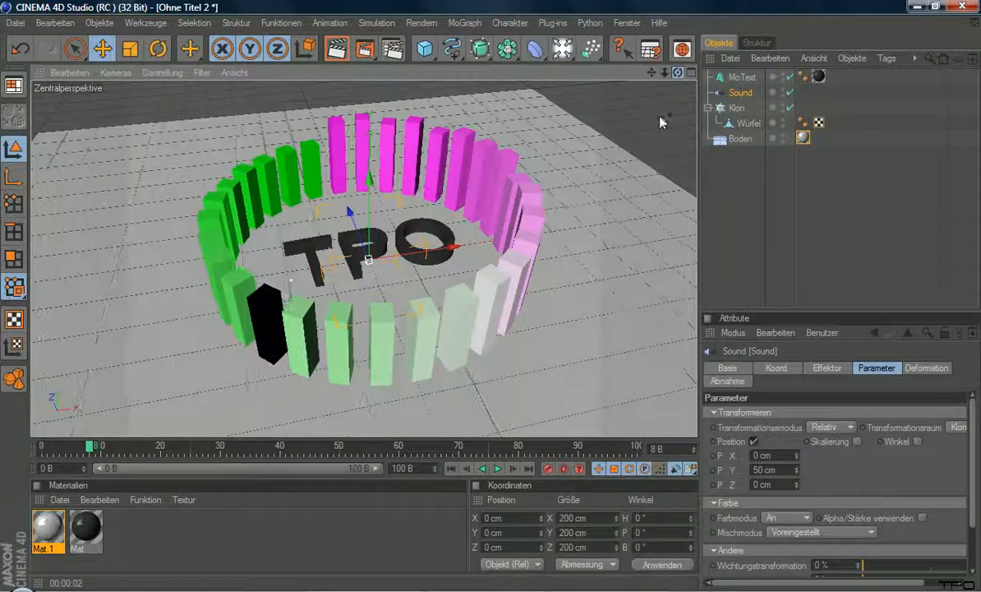
{"action": "left_click", "coordinate": [451, 467]}
{"action": "double_click", "coordinate": [659, 449]}
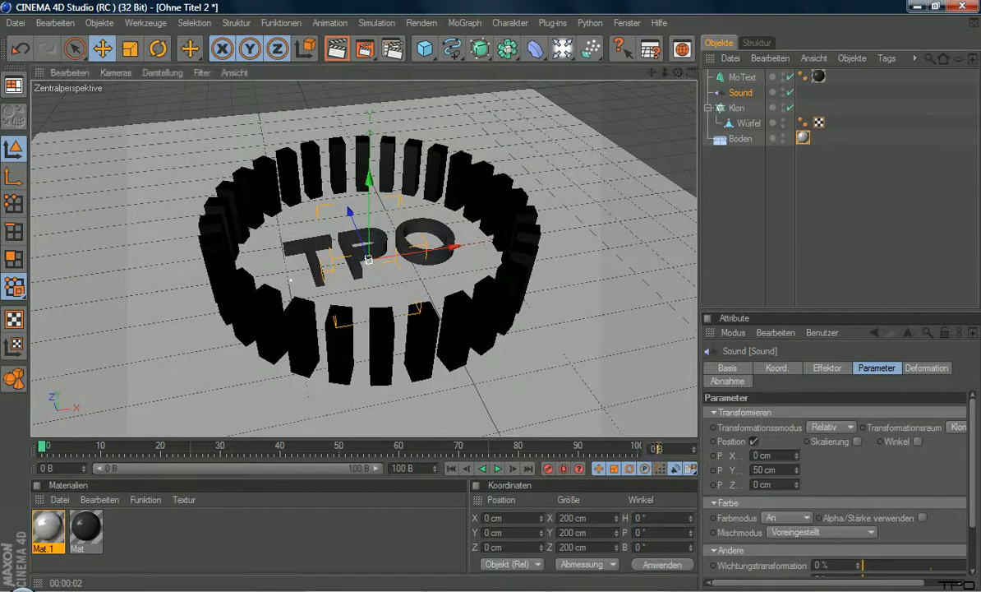
{"action": "left_click_drag", "start_coordinate": [695, 451], "coordinate": [610, 450]}
{"action": "type", "text": "20"}
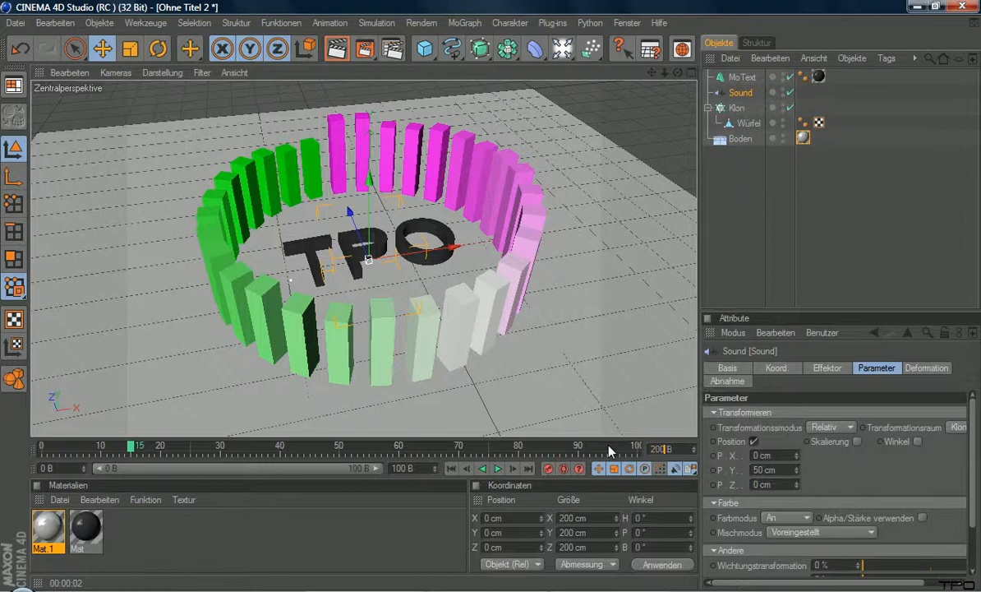
{"action": "key", "text": "Return"}
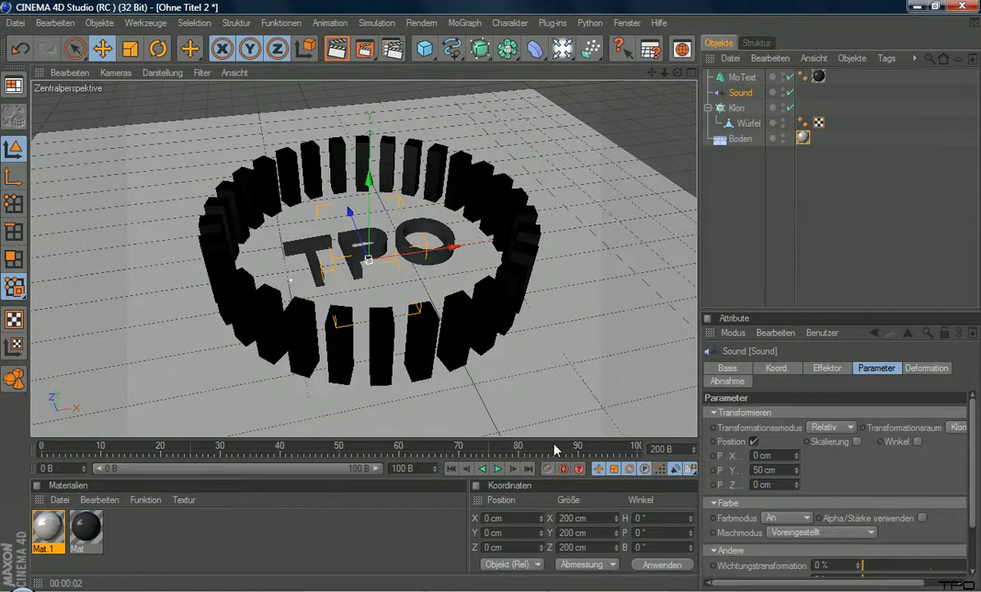
Step: Play the pillar animation from its start, stop it near frame 99, and test-render that frame in the Bild-Manager
{"action": "left_click", "coordinate": [452, 468]}
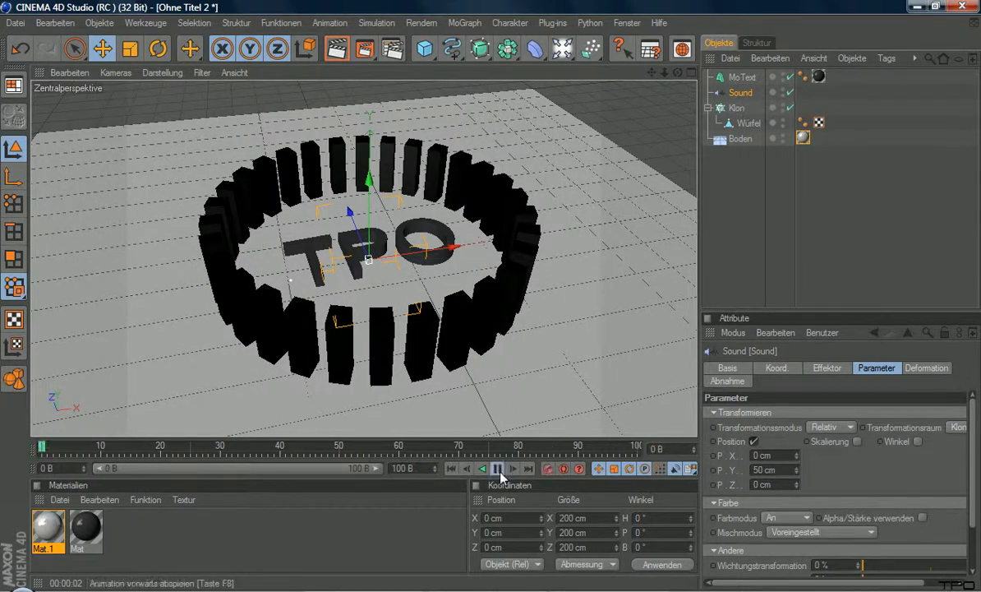
{"action": "left_click", "coordinate": [497, 468]}
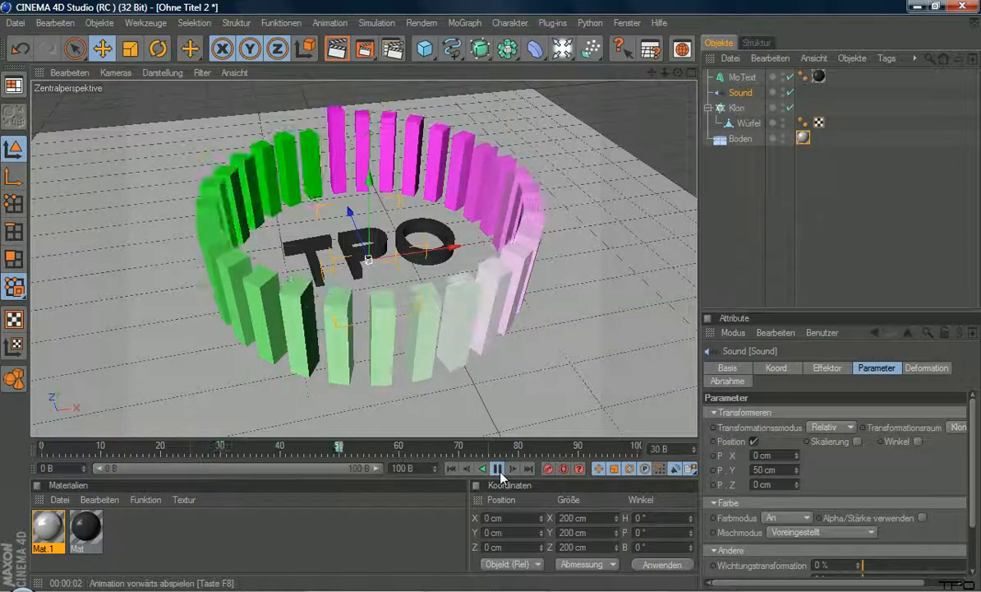
{"action": "left_click", "coordinate": [498, 468]}
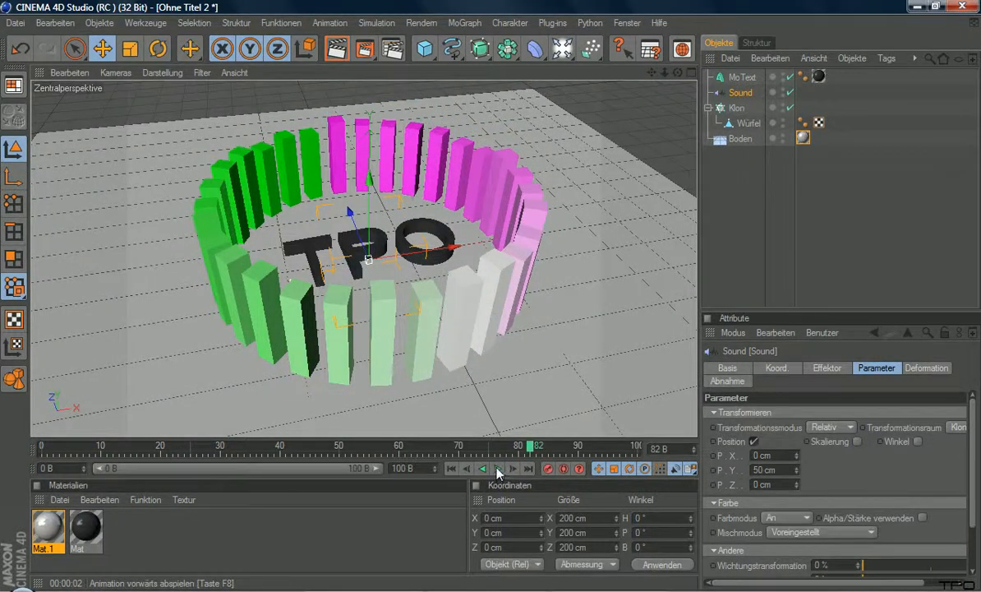
{"action": "left_click", "coordinate": [497, 468]}
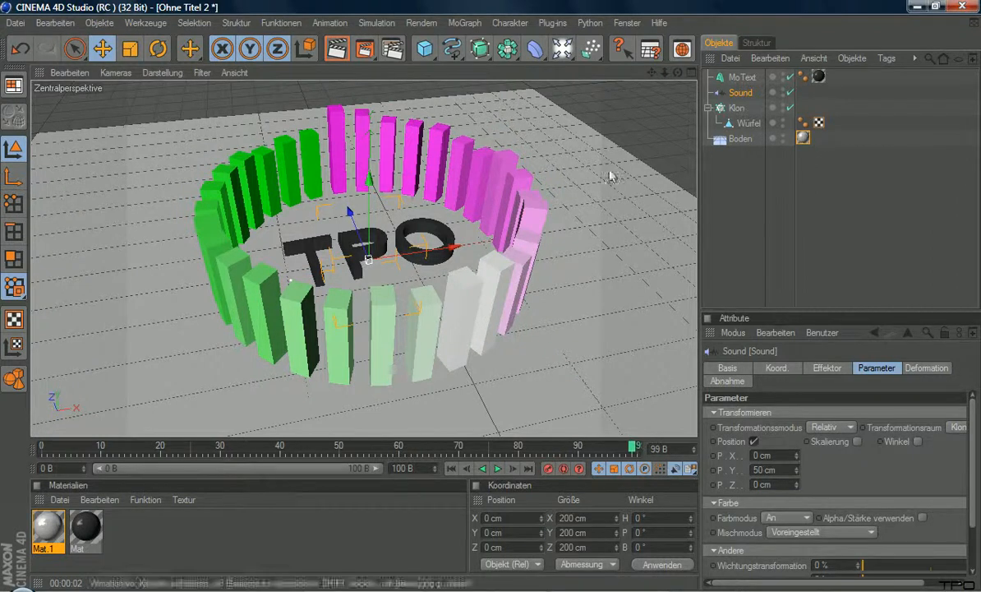
{"action": "left_click", "coordinate": [364, 50]}
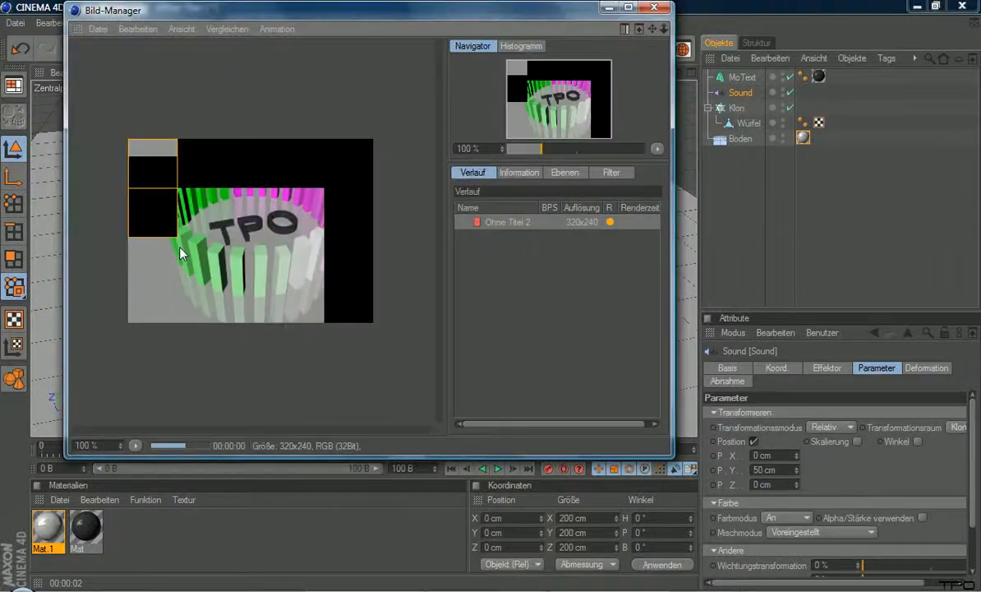
{"action": "left_click", "coordinate": [608, 10]}
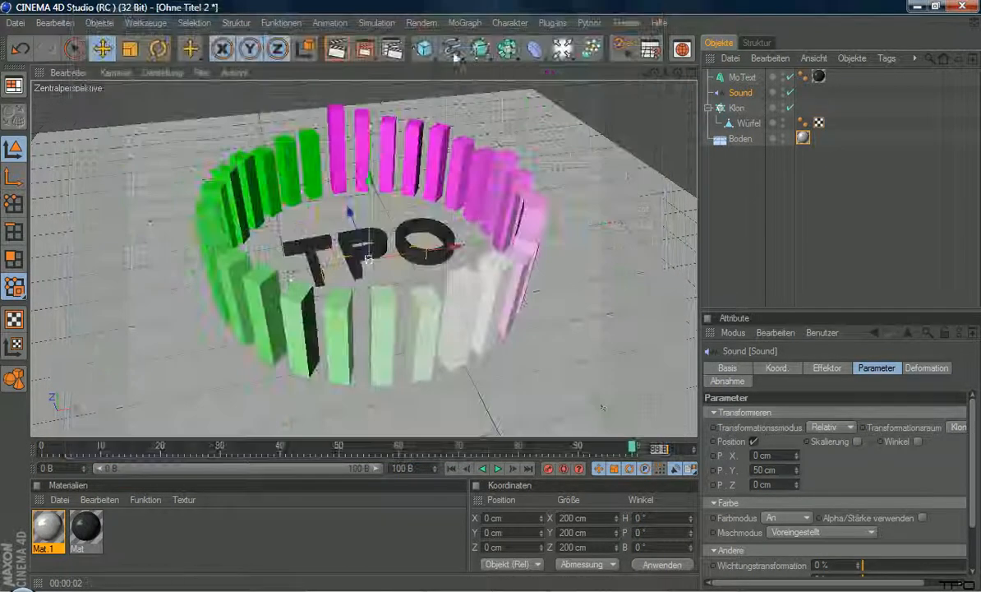
Step: Set the render output's frame range from 0 to 209 in the Rendervoreinstellungen
{"action": "left_click", "coordinate": [393, 50]}
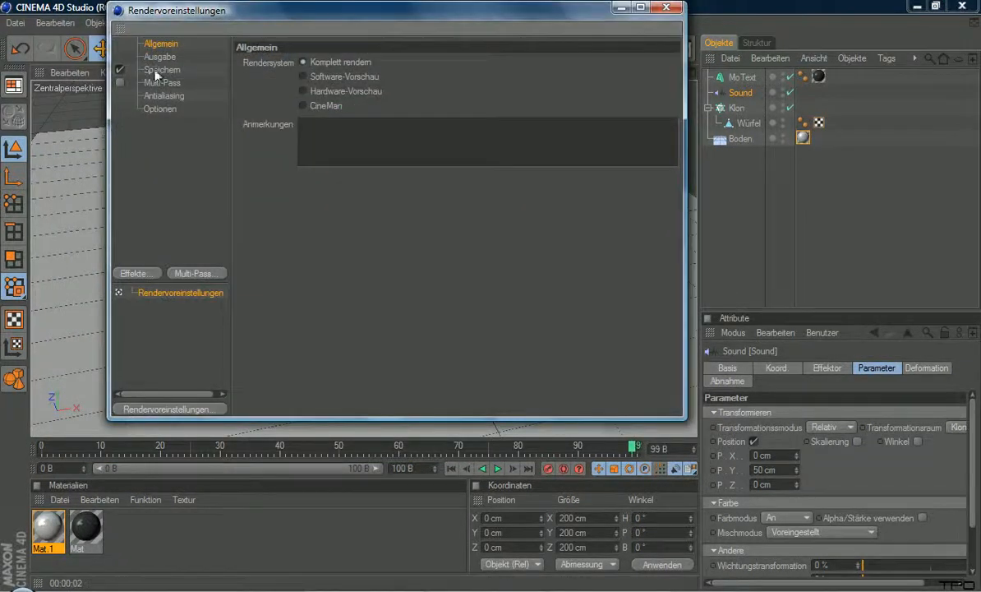
{"action": "left_click", "coordinate": [156, 58]}
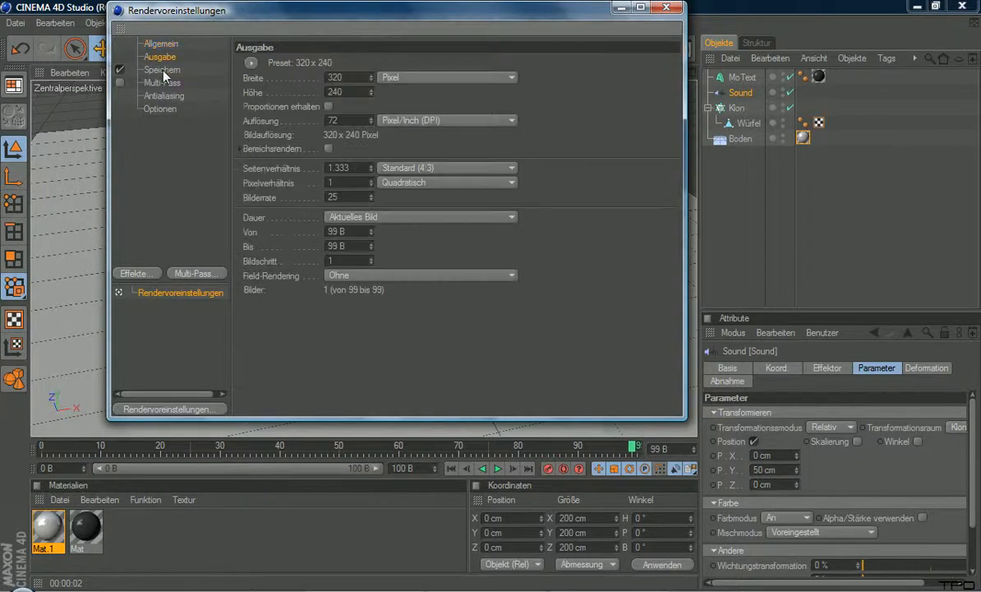
{"action": "double_click", "coordinate": [334, 231]}
{"action": "type", "text": "0"}
{"action": "left_click", "coordinate": [336, 245]}
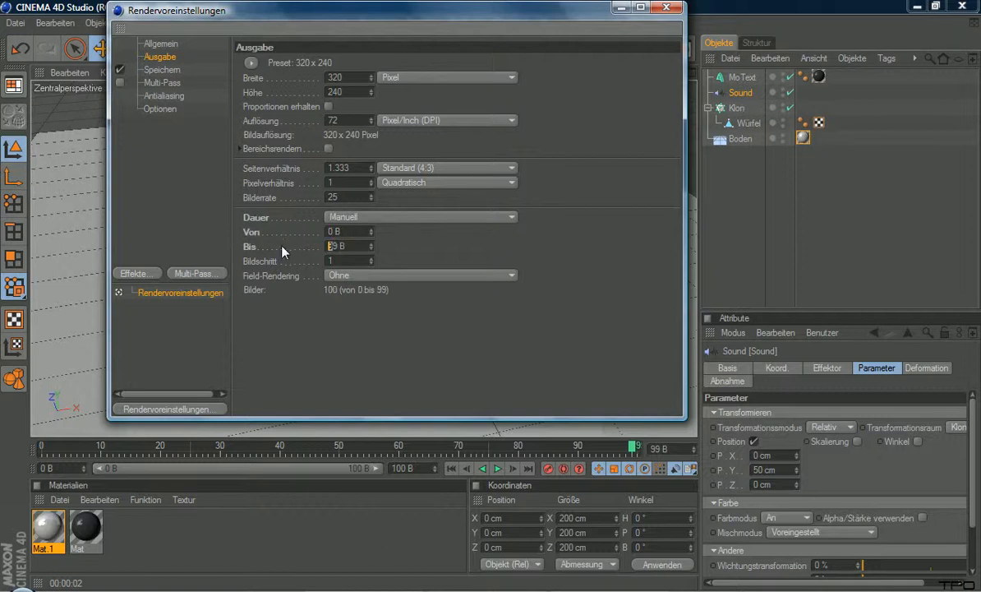
{"action": "type", "text": "200"}
Step: Set the render output size to 1280 pixels wide and 800 pixels high
{"action": "left_click", "coordinate": [328, 77]}
{"action": "type", "text": "1280"}
{"action": "key", "text": "Tab"}
{"action": "type", "text": "800"}
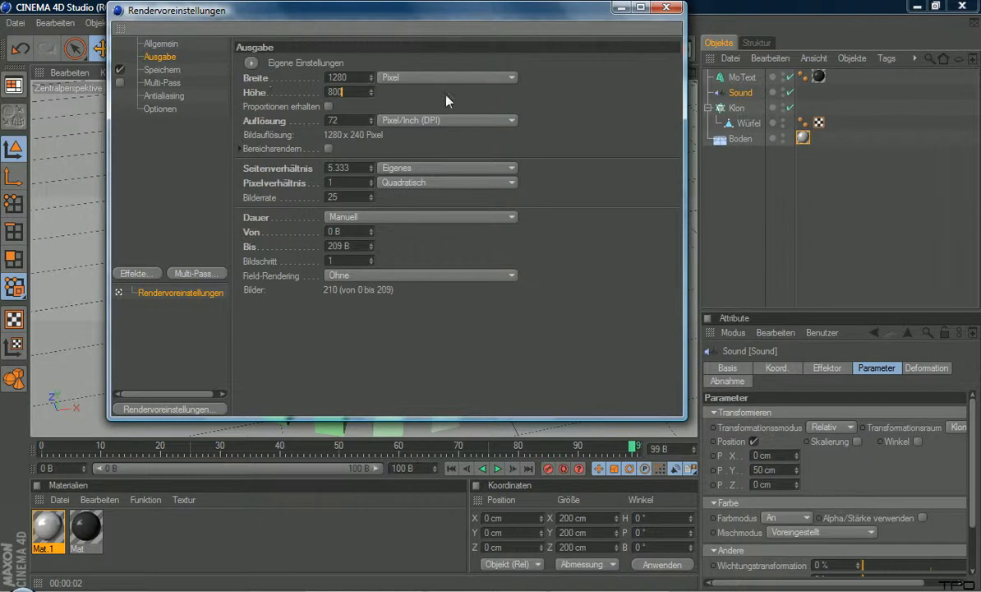
Step: Set the file format for saving the render to AVI-Film
{"action": "left_click", "coordinate": [177, 72]}
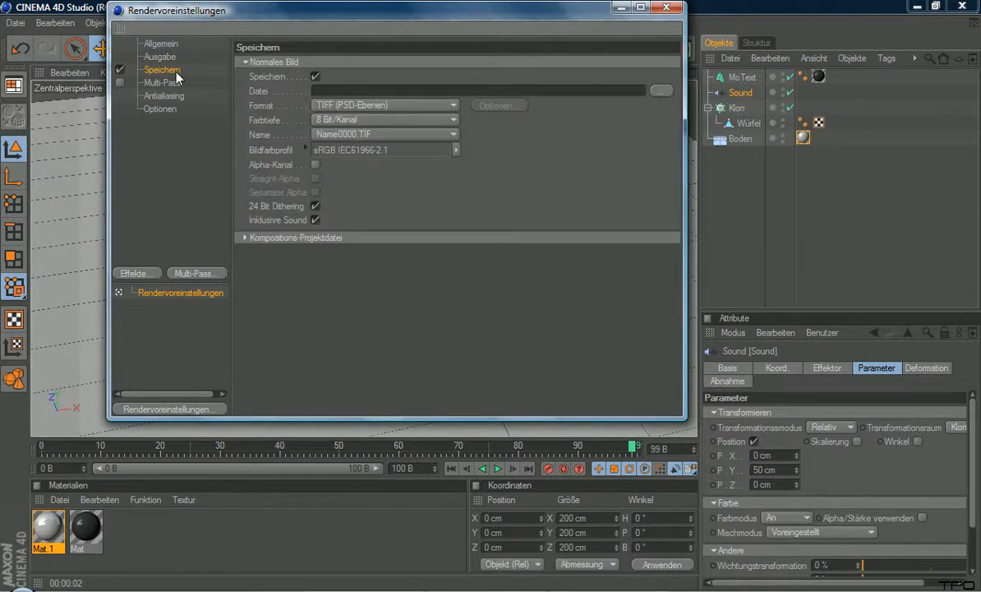
{"action": "left_click", "coordinate": [315, 105]}
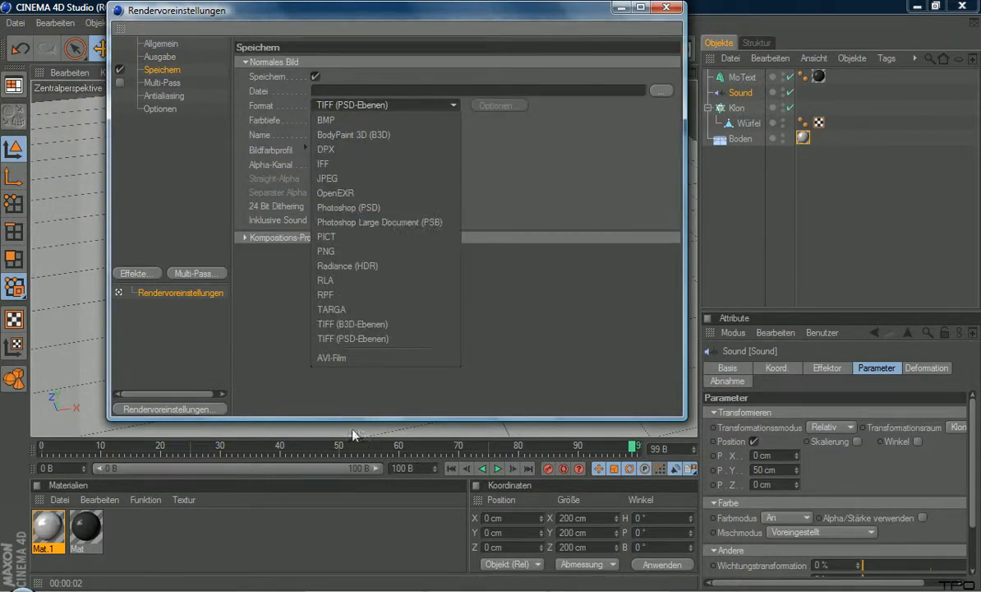
{"action": "left_click", "coordinate": [332, 357]}
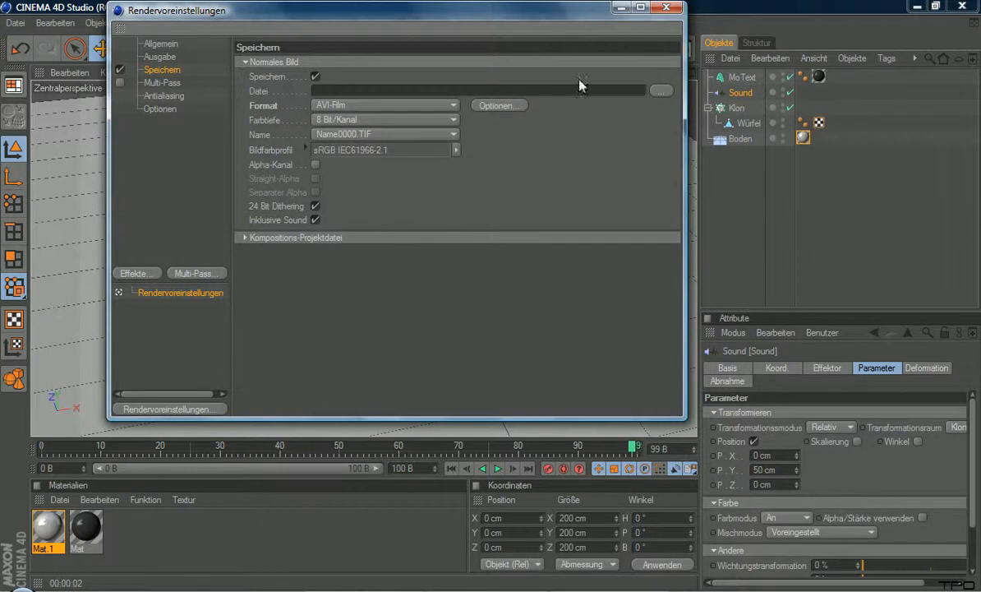
{"action": "left_click", "coordinate": [662, 91]}
{"action": "type", "text": "dre"}
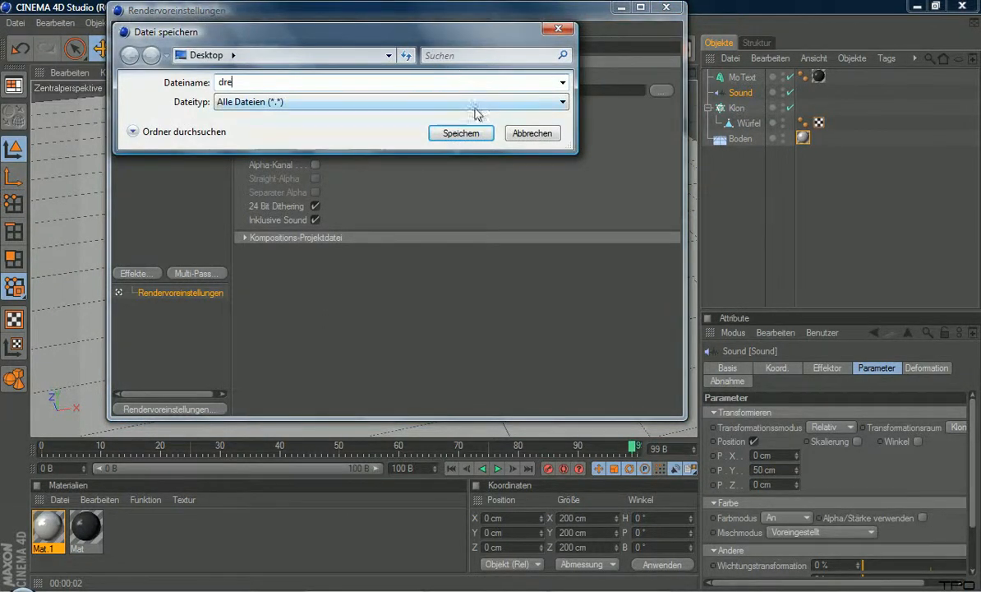
{"action": "left_click", "coordinate": [554, 135]}
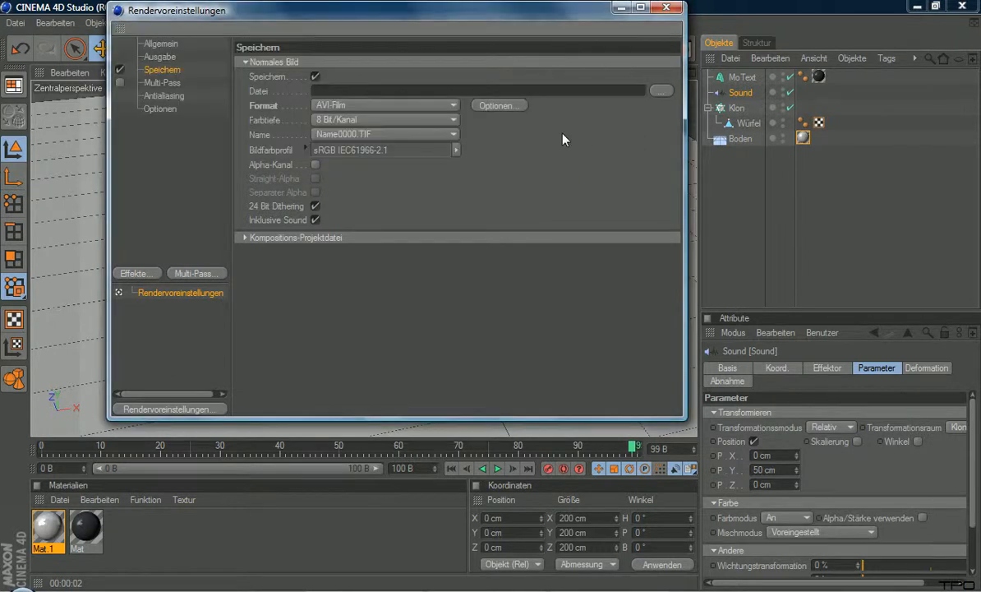
Step: Close the render settings and render the perspective view with the whole pillar ring seen from farther away
{"action": "left_click", "coordinate": [667, 8]}
{"action": "scroll", "coordinate": [230, 251], "scroll_direction": "down", "scroll_amount": 5}
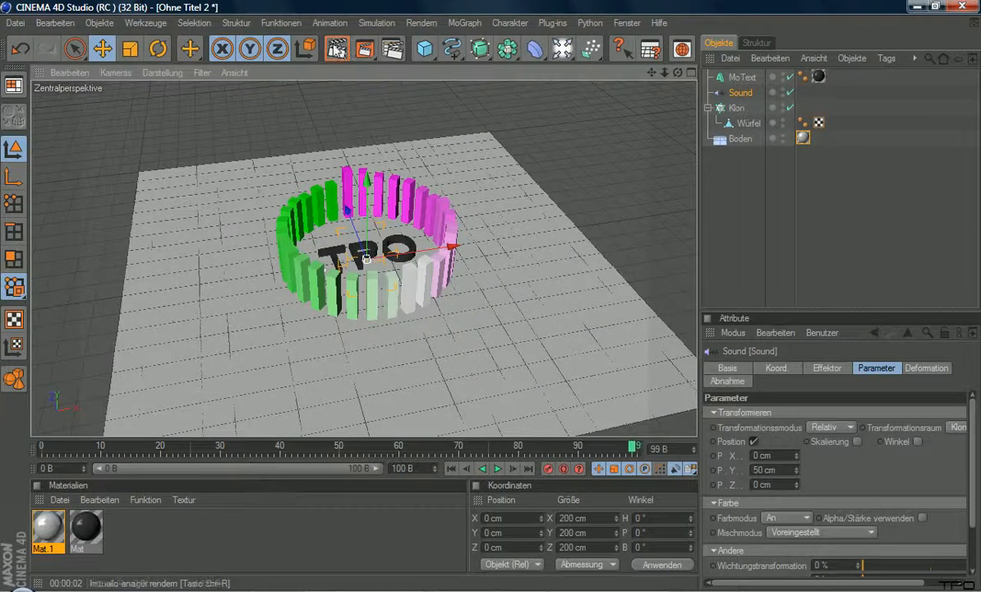
{"action": "left_click", "coordinate": [337, 51]}
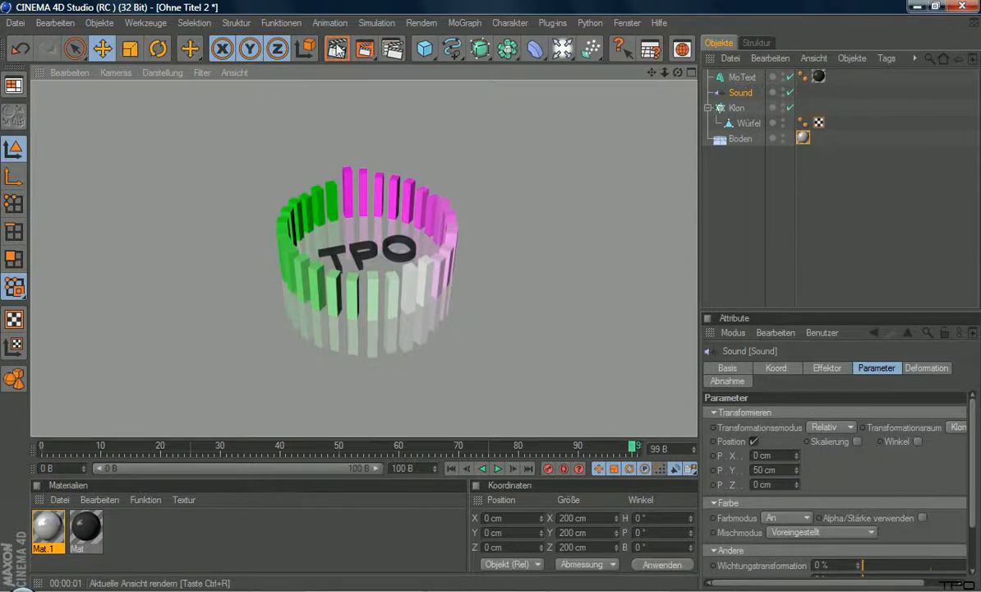
Step: Quit the program without saving the changes to the document Ohne Titel 2
{"action": "left_click", "coordinate": [962, 7]}
{"action": "left_click", "coordinate": [530, 362]}
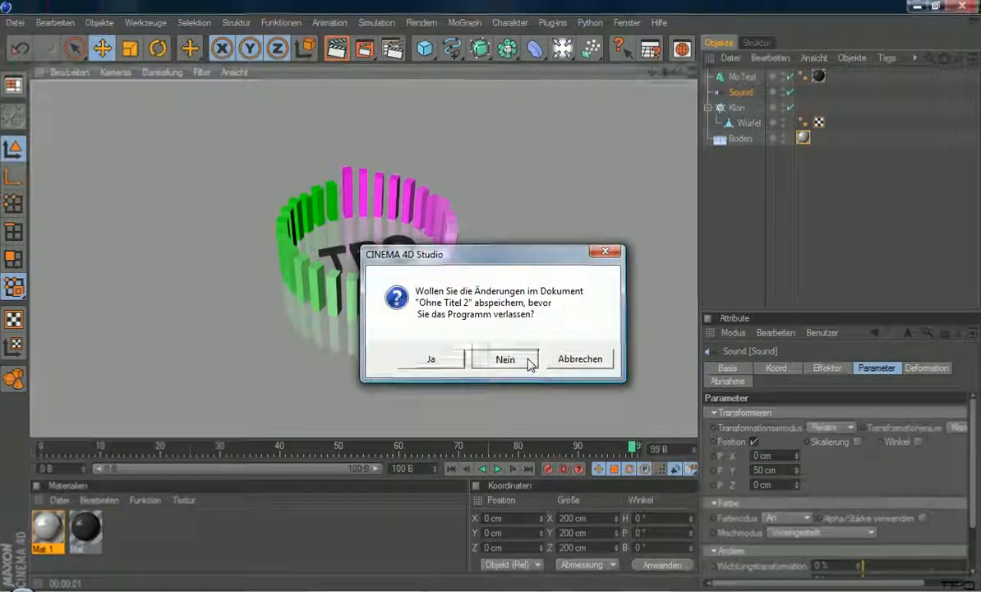
{"action": "left_click", "coordinate": [821, 590]}
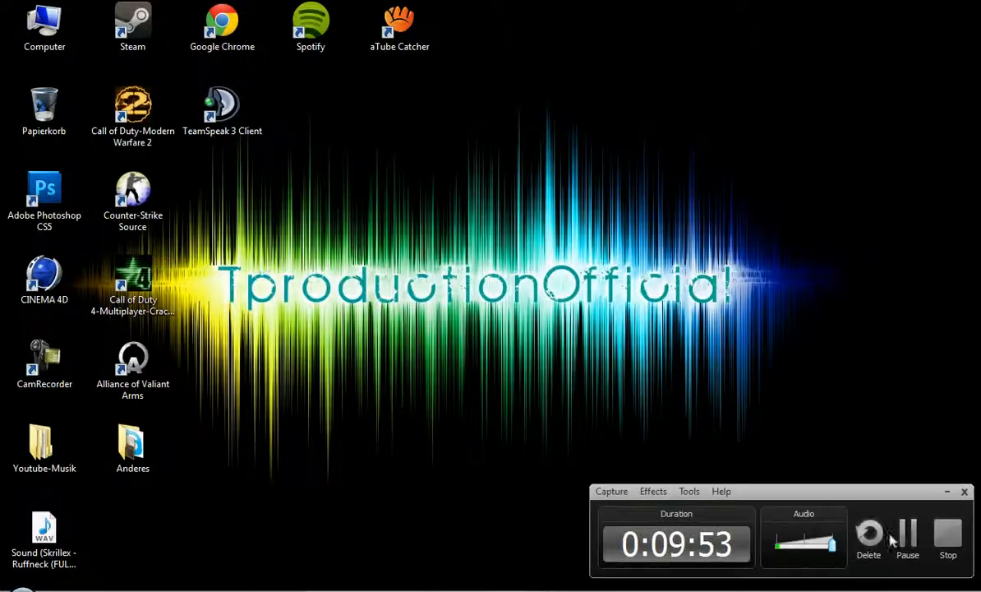